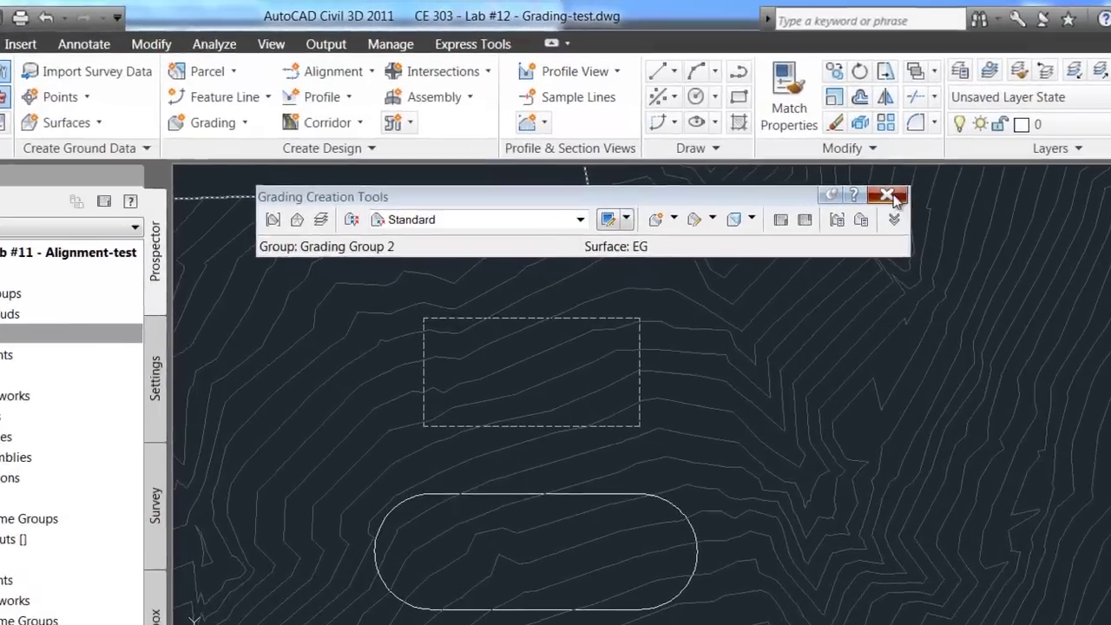
# Step: Reopen the Grading Creation Tools toolbar from the Home tab's Grading menu
pyautogui.click(803, 157)
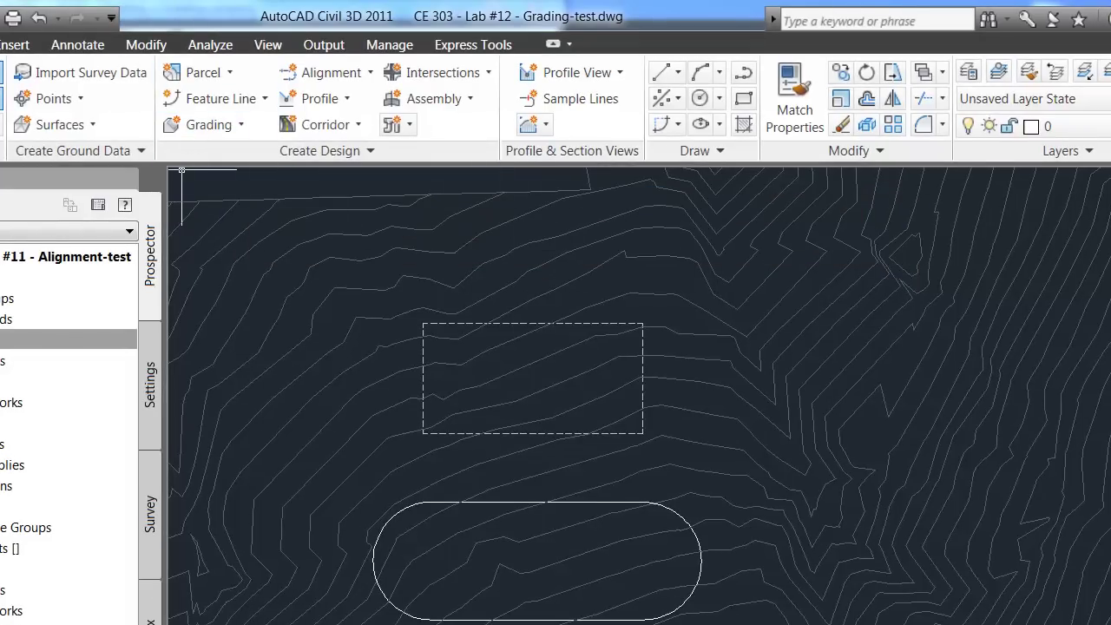
pyautogui.click(240, 125)
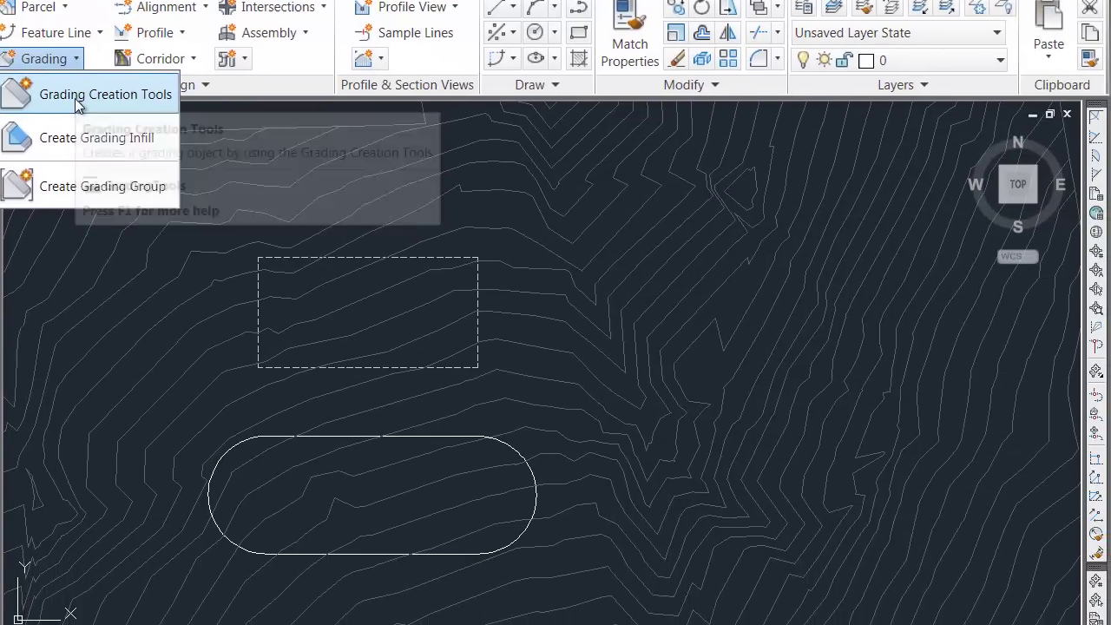
pyautogui.click(243, 168)
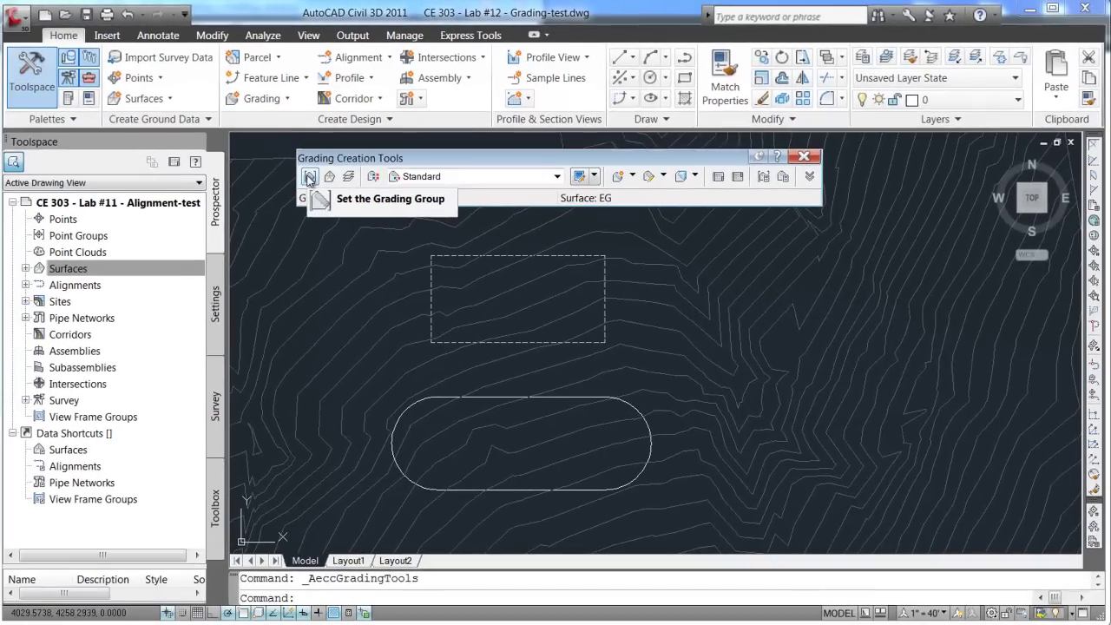
# Step: Review the available grading groups and close the grading group choice without changes
pyautogui.click(238, 224)
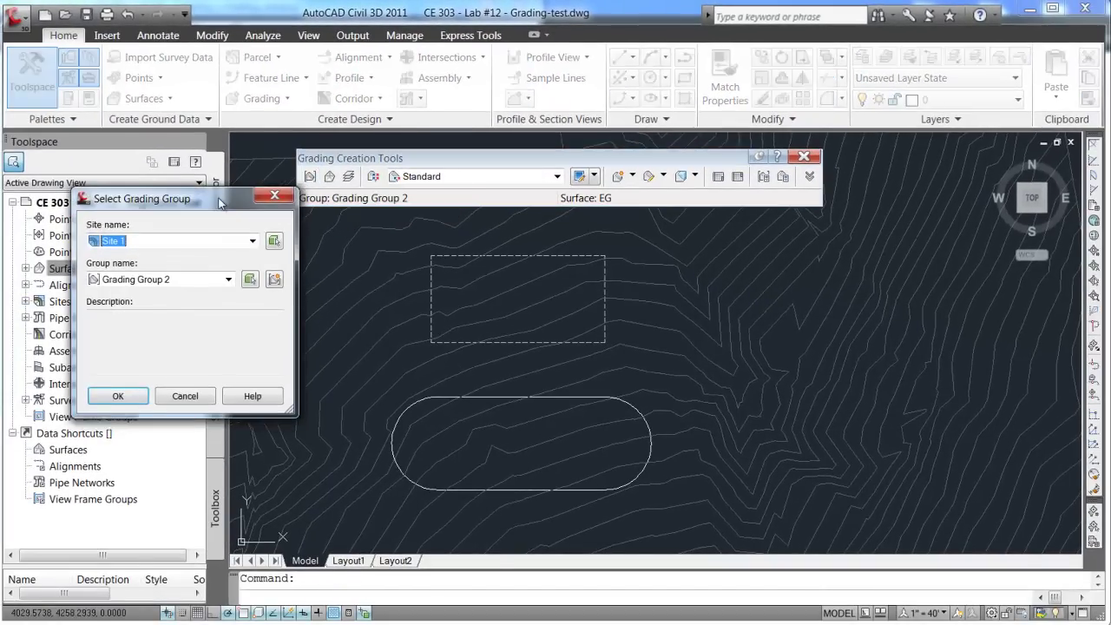
pyautogui.moveTo(218, 202); pyautogui.dragTo(207, 194)
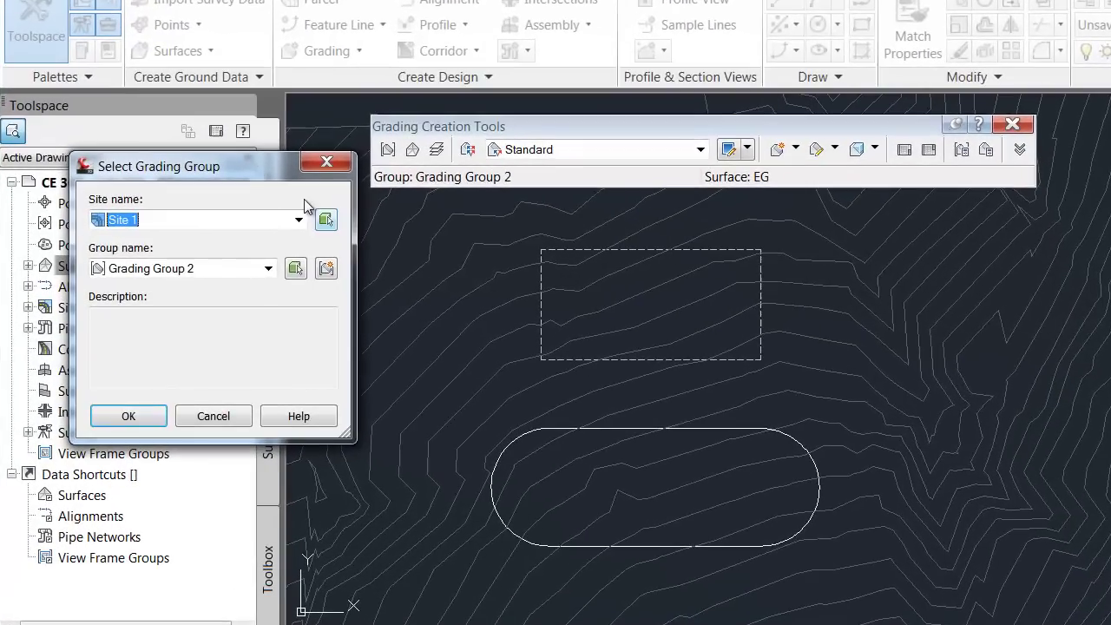
pyautogui.click(268, 268)
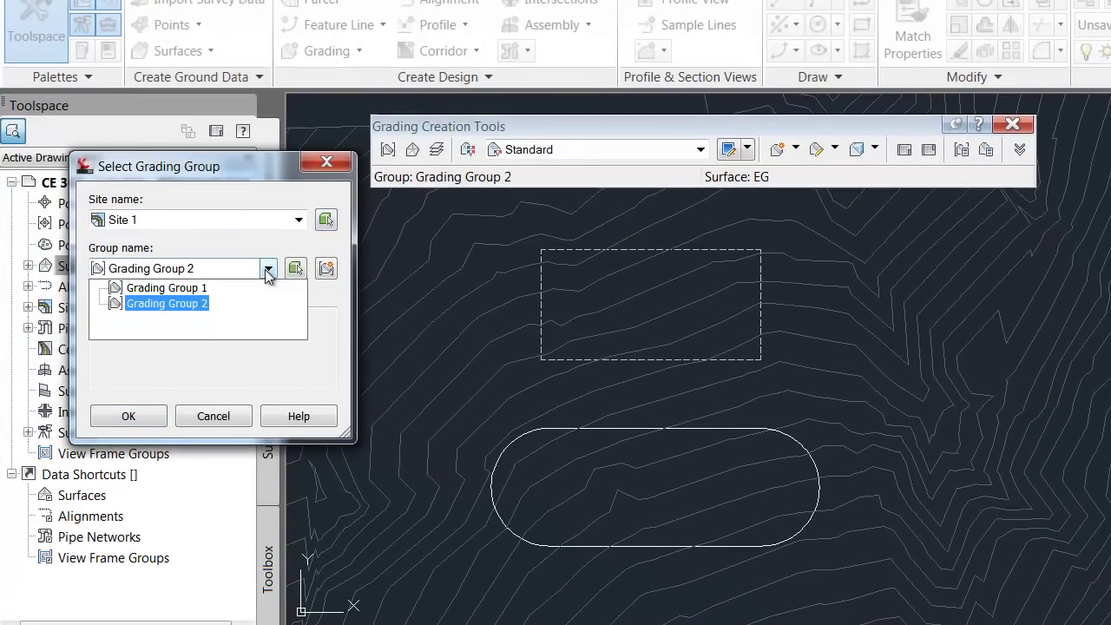
pyautogui.click(168, 289)
pyautogui.click(325, 268)
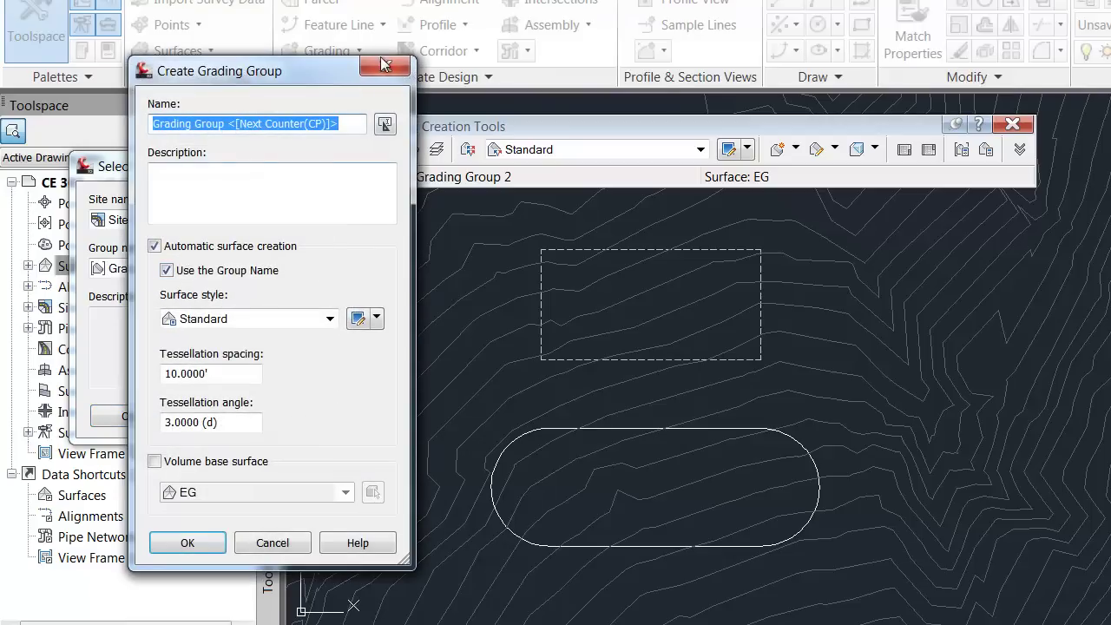
pyautogui.click(272, 542)
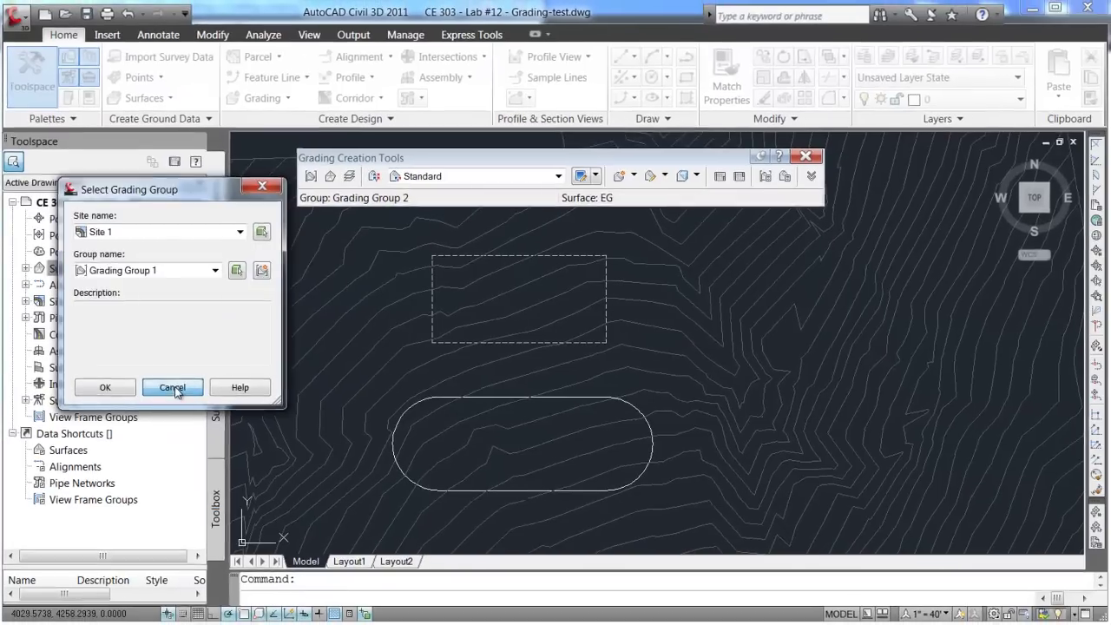
pyautogui.click(173, 388)
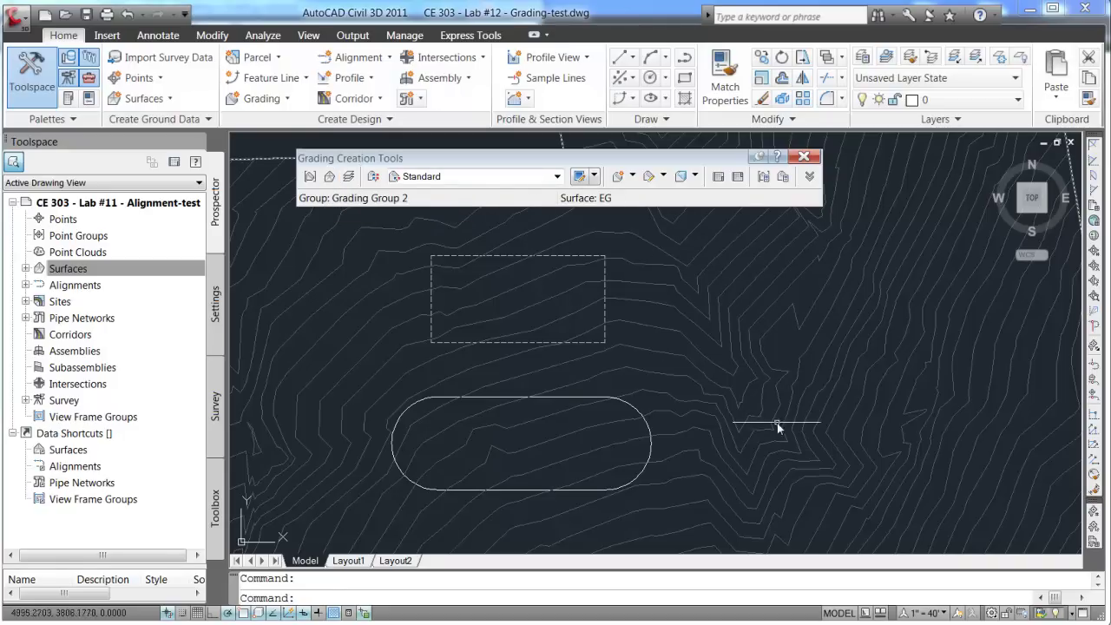
# Step: Set EG as the target surface for grading
pyautogui.click(329, 176)
pyautogui.click(583, 218)
pyautogui.click(583, 218)
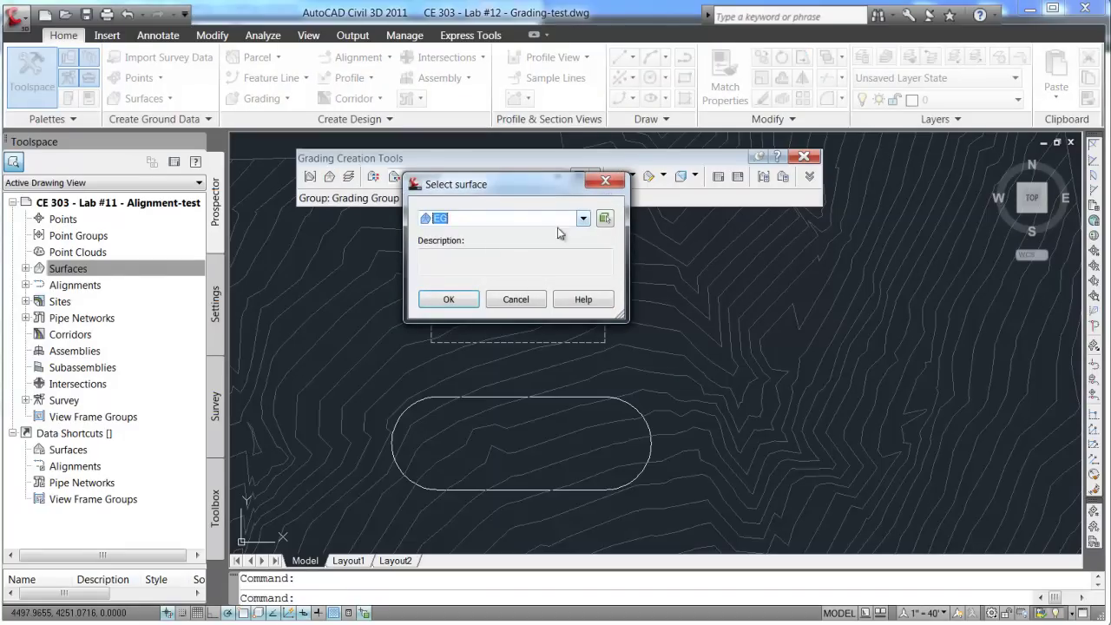
pyautogui.click(452, 299)
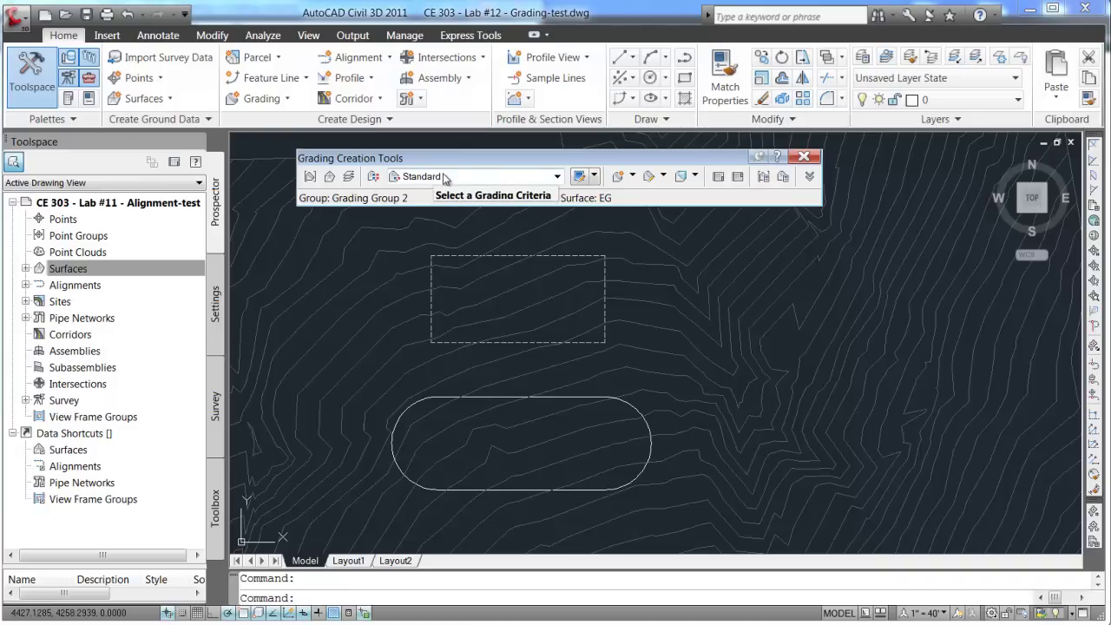
# Step: Review the Standard grading criteria set, keeping Surface as the grading target
pyautogui.click(595, 178)
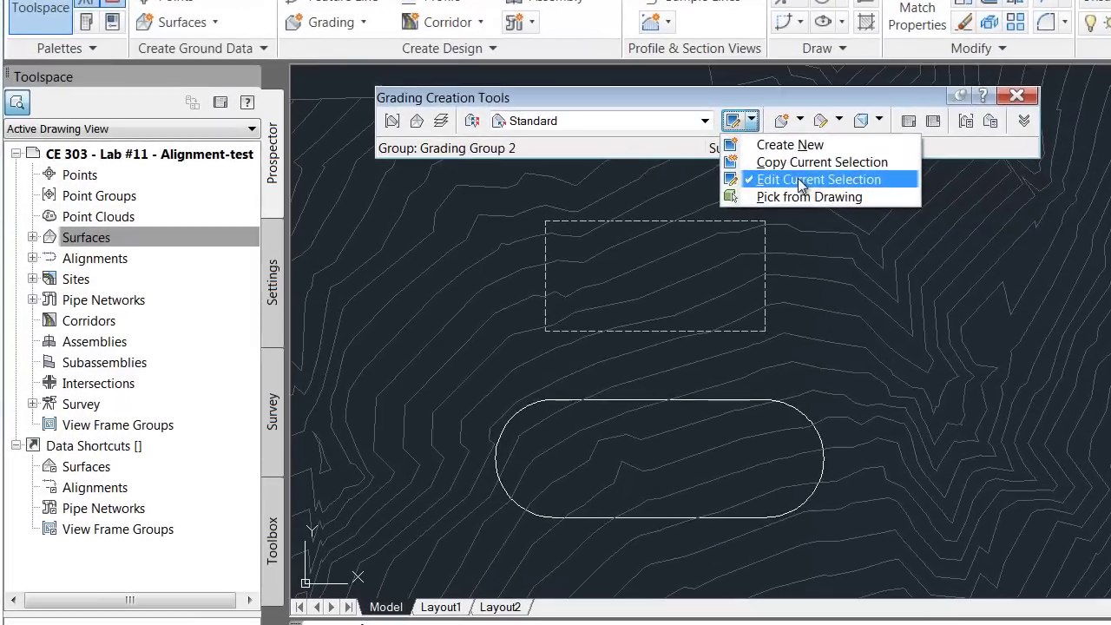
pyautogui.click(634, 224)
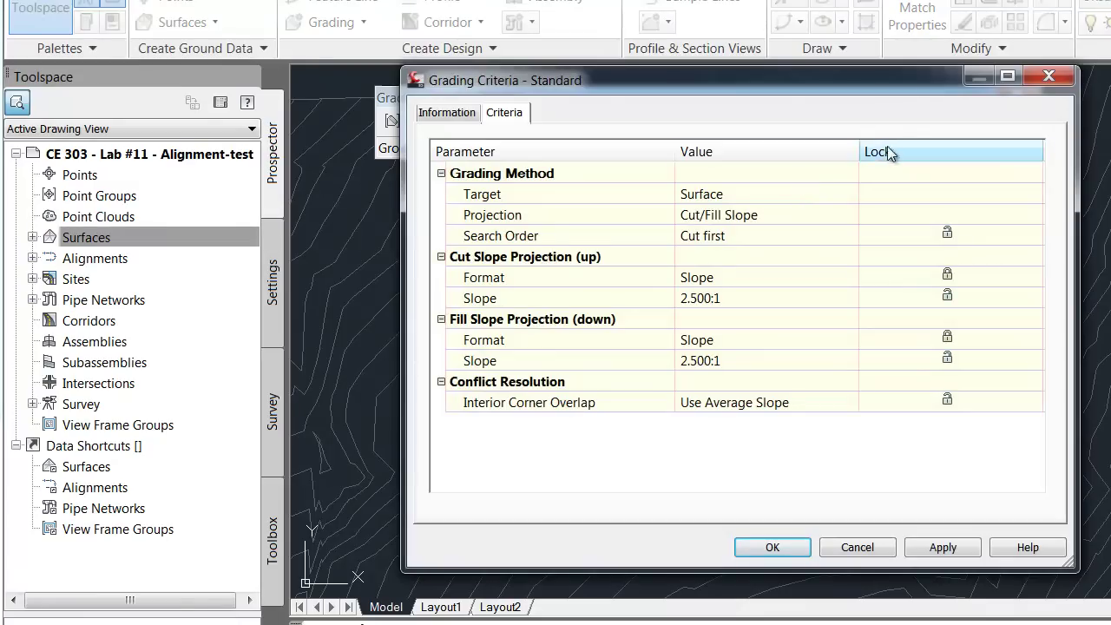
pyautogui.moveTo(830, 84); pyautogui.dragTo(547, 78)
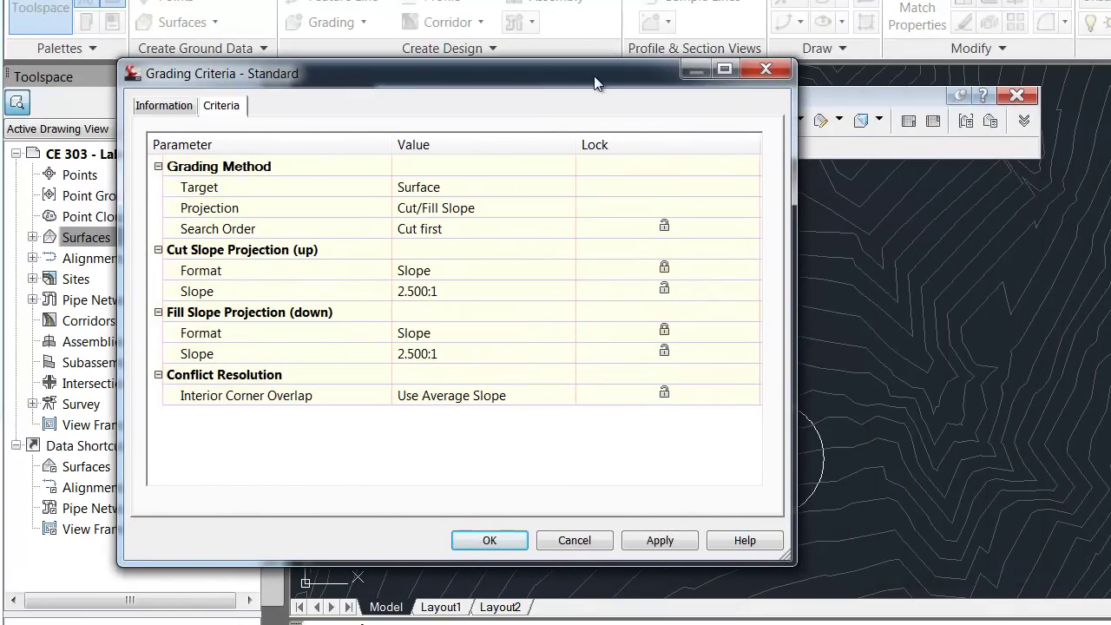
pyautogui.click(159, 106)
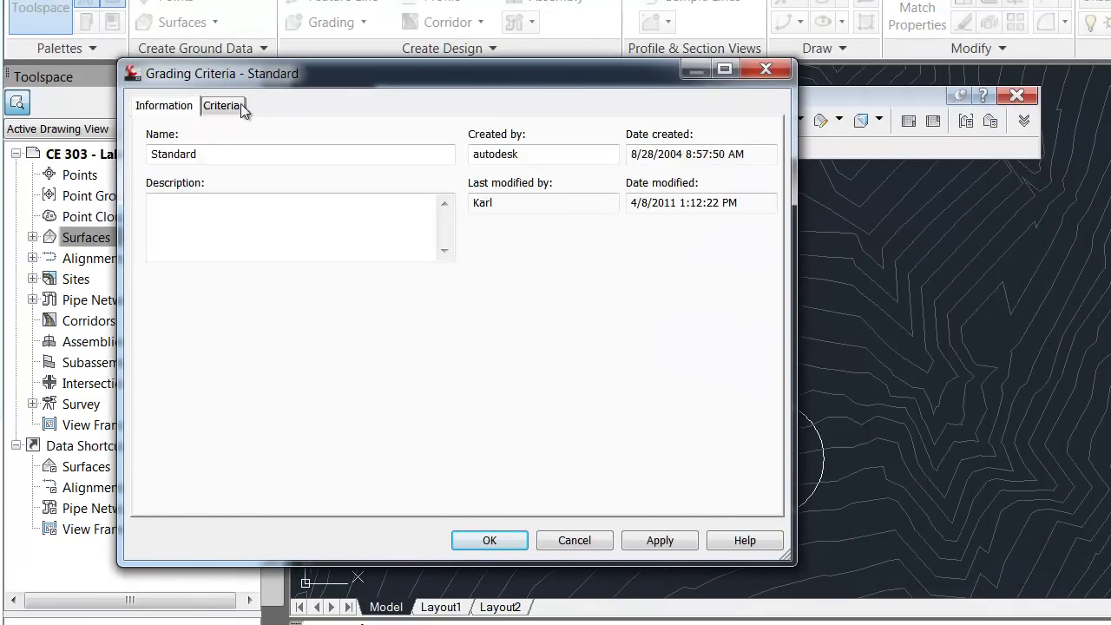
pyautogui.click(224, 107)
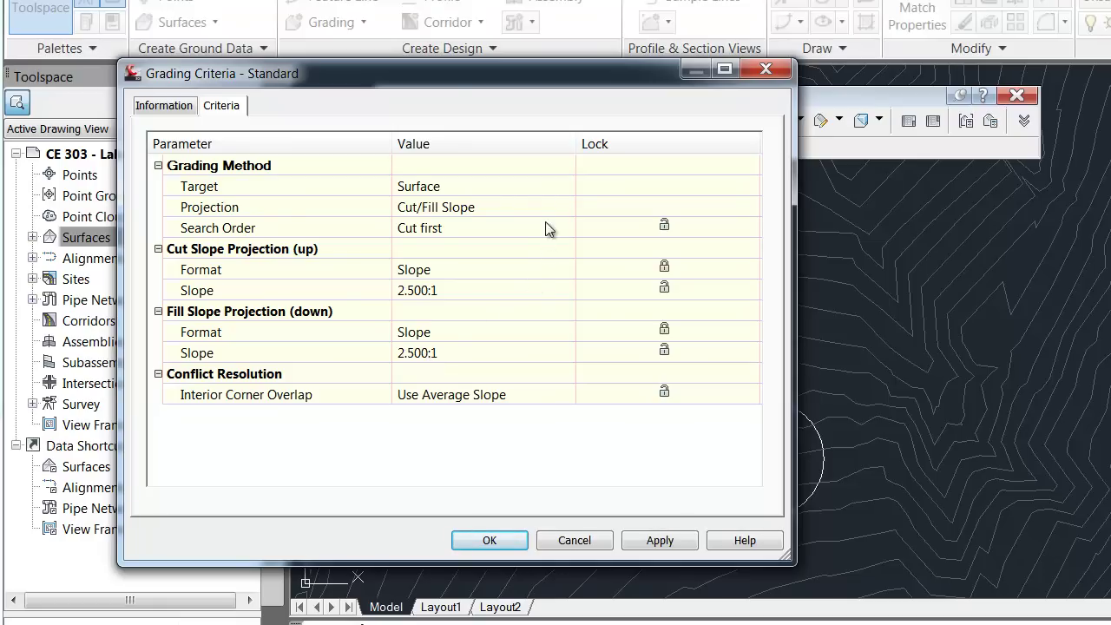
pyautogui.click(525, 187)
pyautogui.click(568, 185)
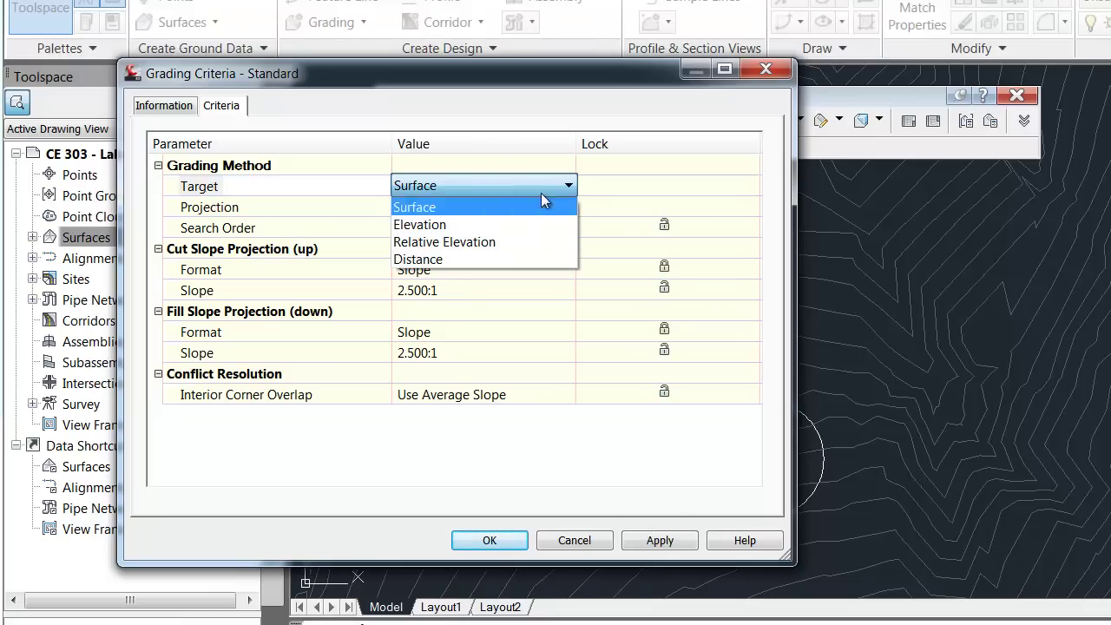
pyautogui.click(452, 210)
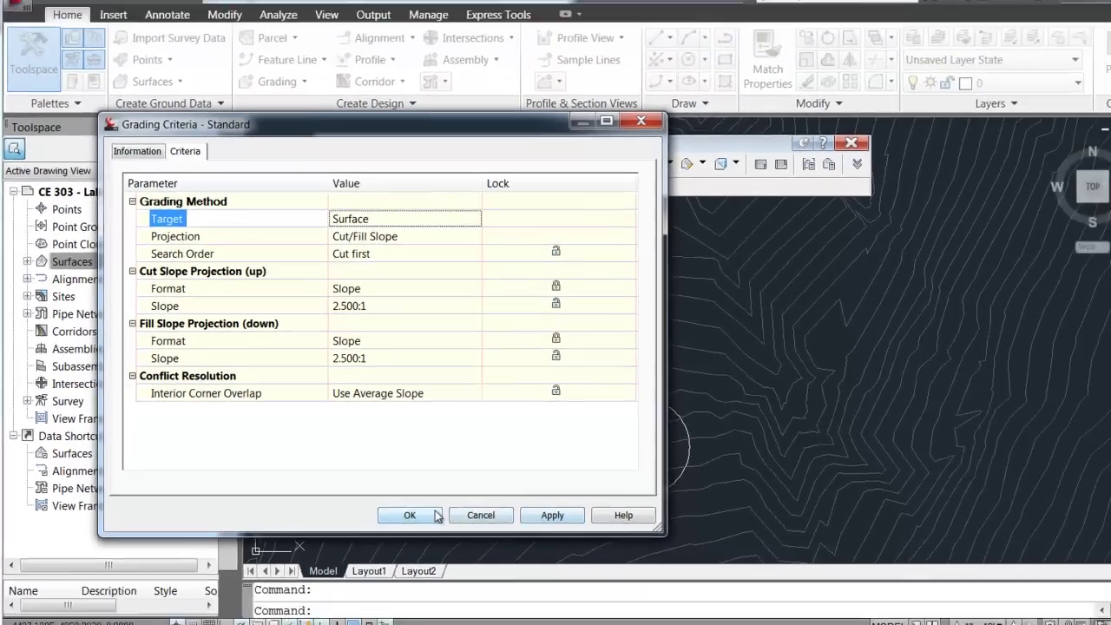
pyautogui.click(410, 516)
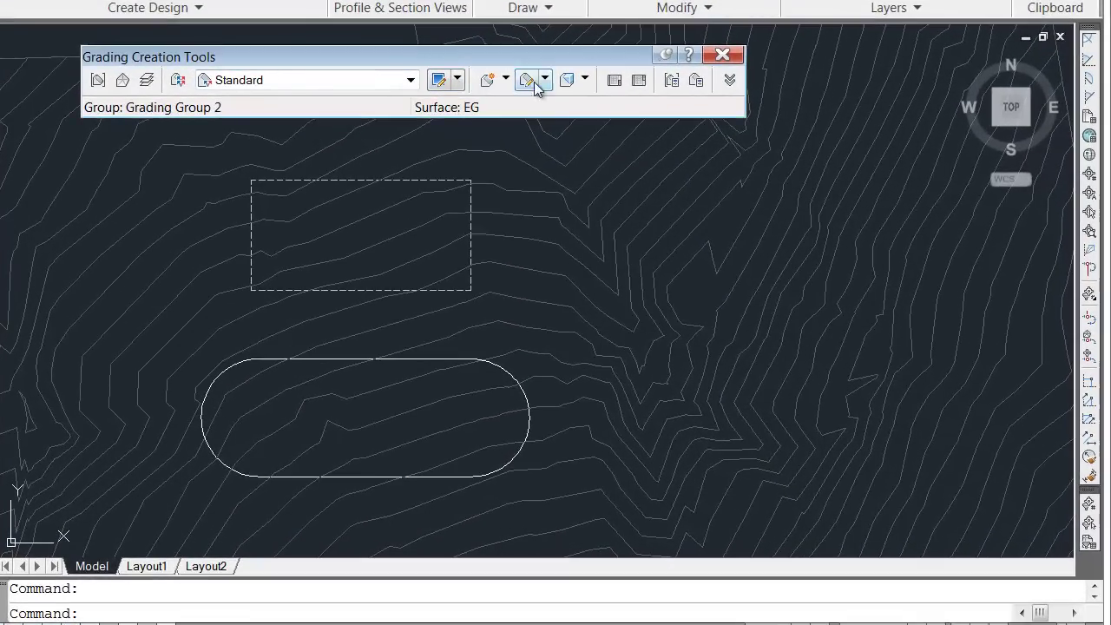
# Step: Browse the toolbar's create, edit and volume grading option lists
pyautogui.click(512, 79)
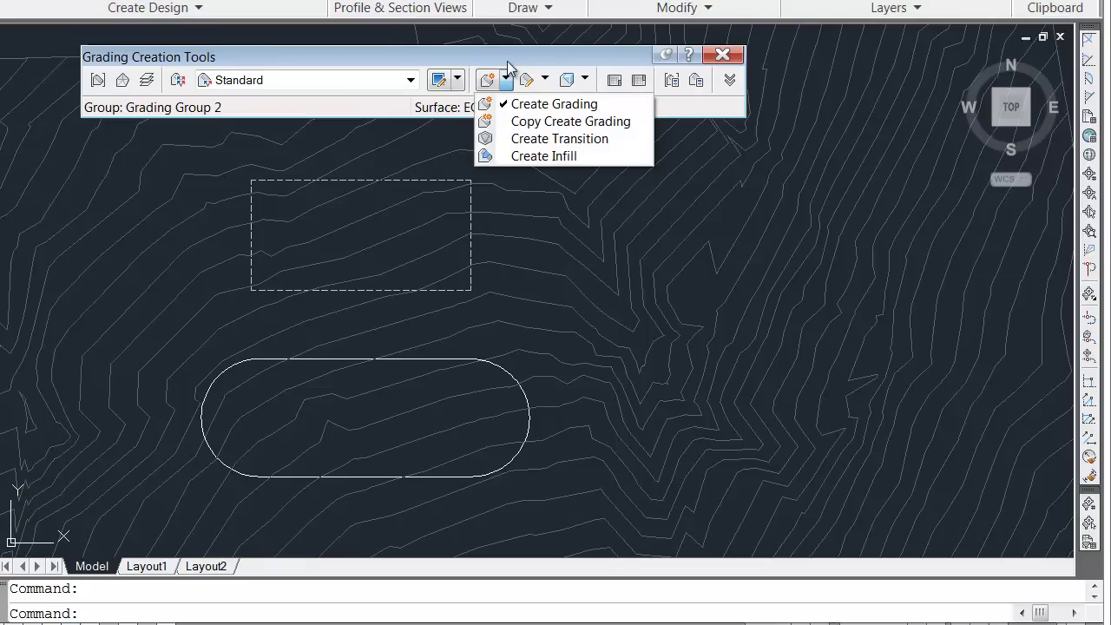
pyautogui.click(509, 63)
pyautogui.click(545, 80)
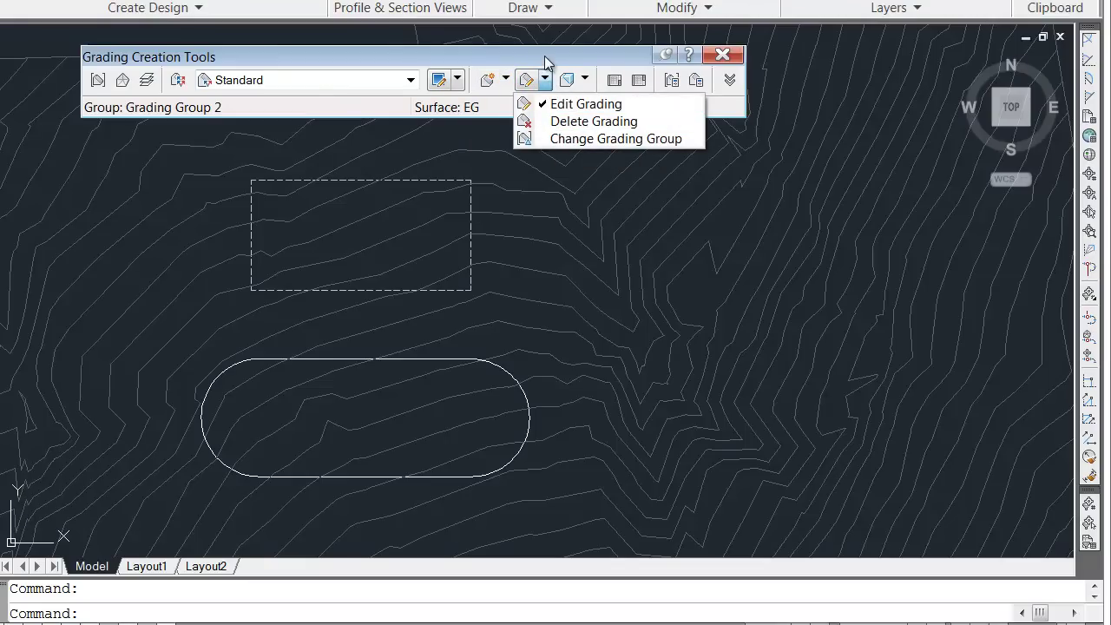
pyautogui.click(544, 56)
pyautogui.click(585, 79)
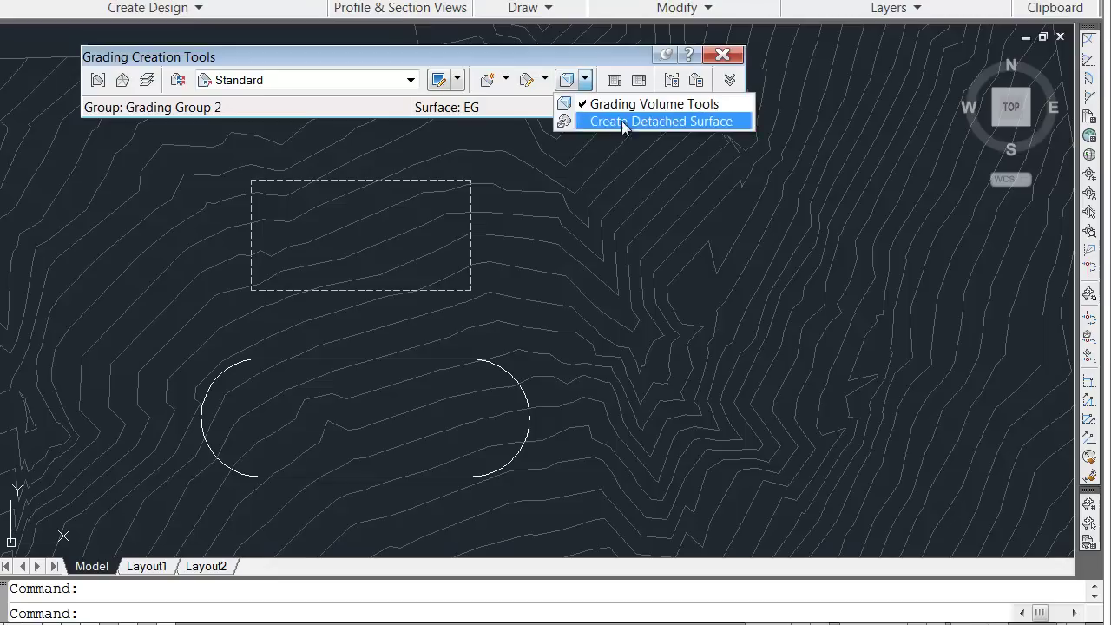
pyautogui.click(588, 80)
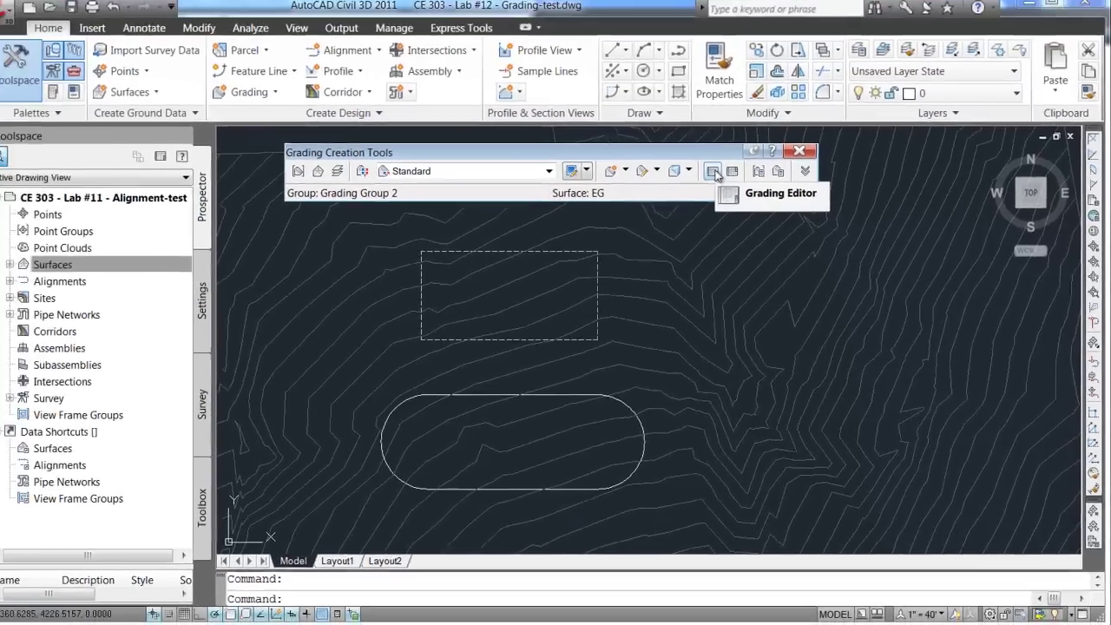
pyautogui.click(615, 80)
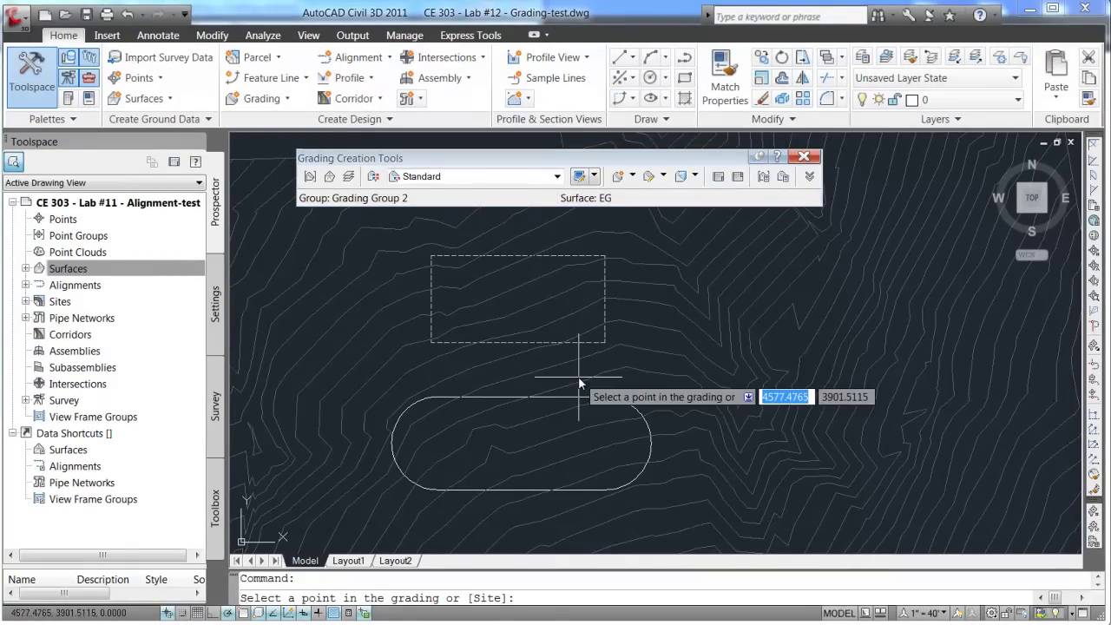
# Step: Restart the Grading Creation Tools and bring up Grading Group 2's properties
pyautogui.click(720, 176)
pyautogui.click(288, 100)
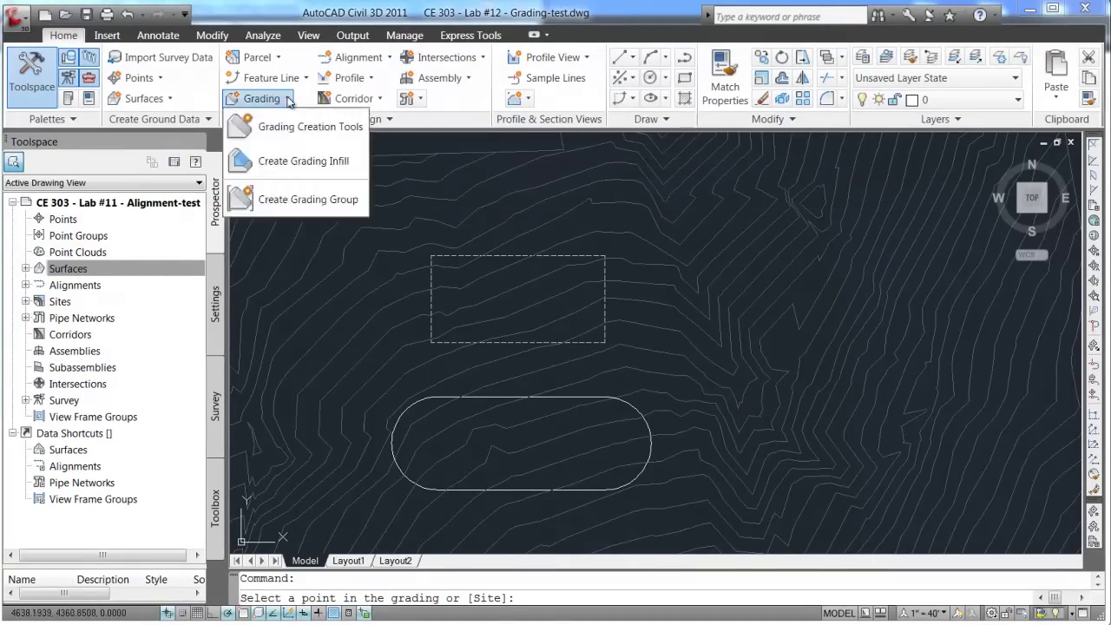
pyautogui.click(311, 129)
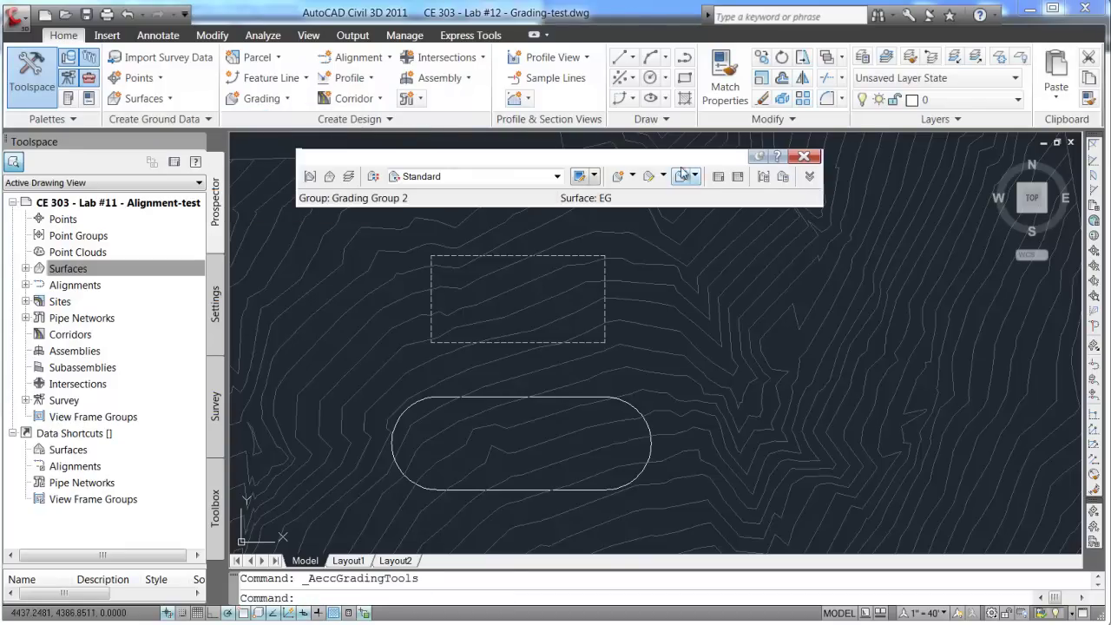
pyautogui.click(804, 157)
pyautogui.click(261, 98)
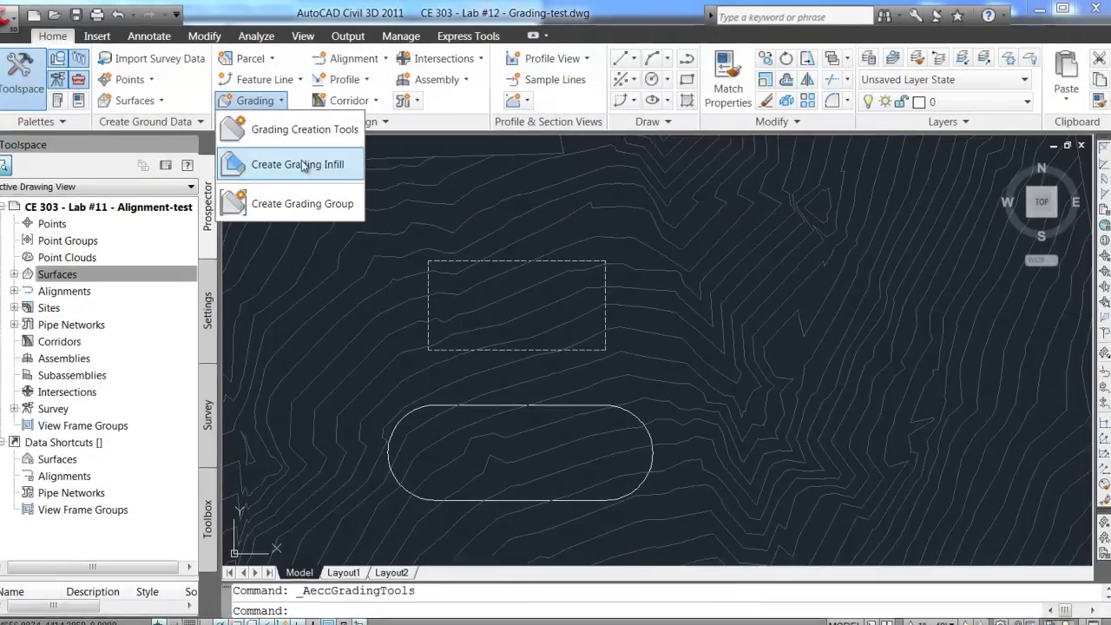
pyautogui.click(298, 128)
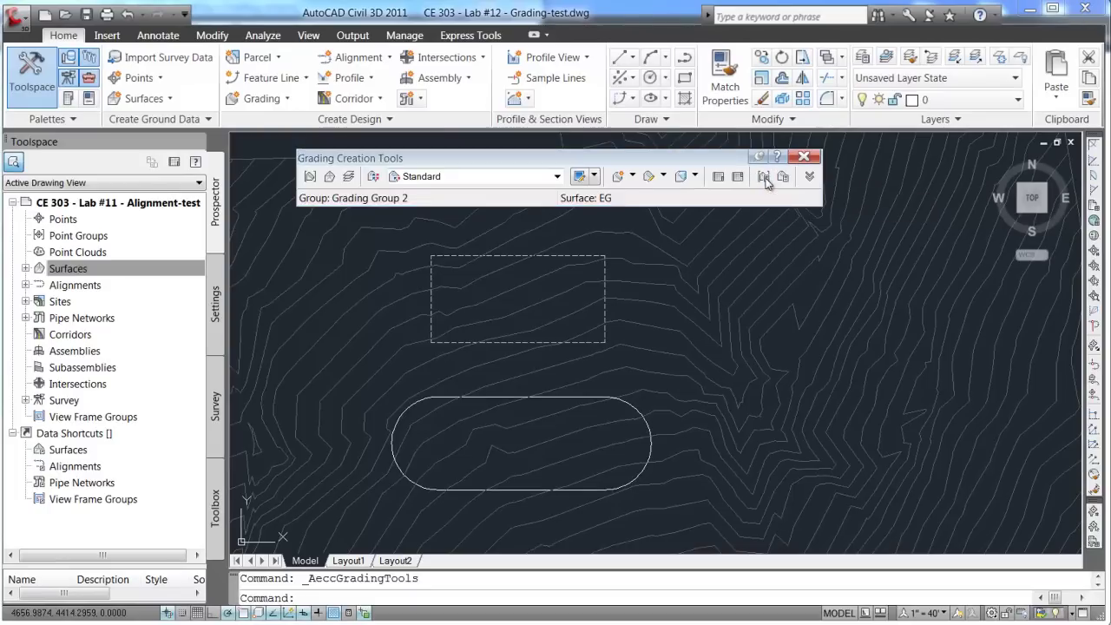
pyautogui.click(764, 176)
pyautogui.moveTo(374, 90); pyautogui.dragTo(406, 116)
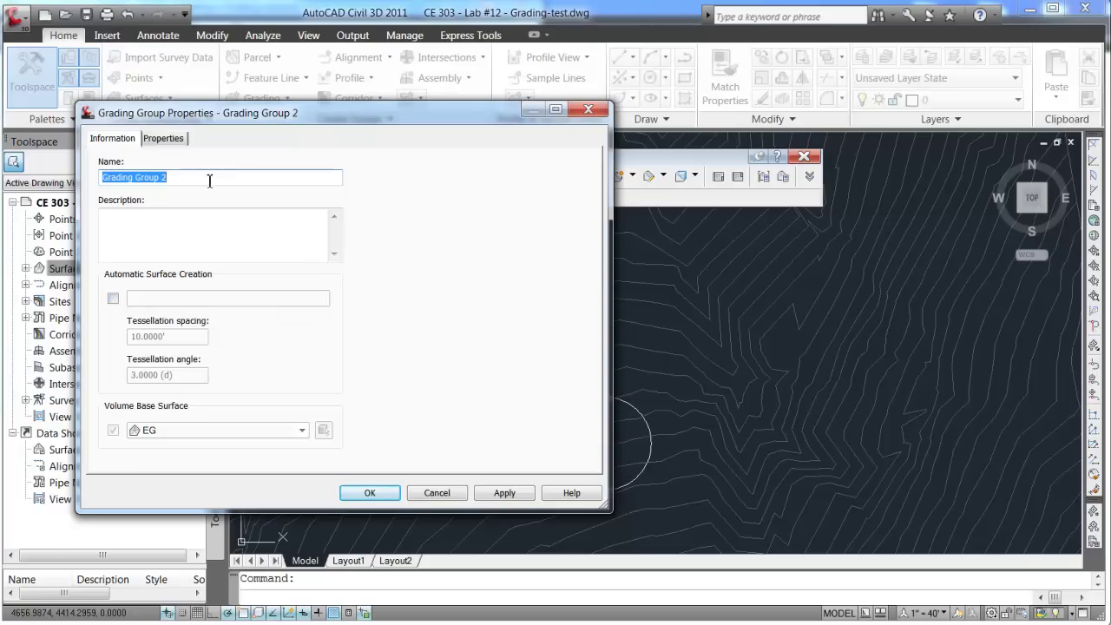
# Step: Enable automatic surface creation for Grading Group 2, keep EG as volume base, and accept
pyautogui.click(113, 298)
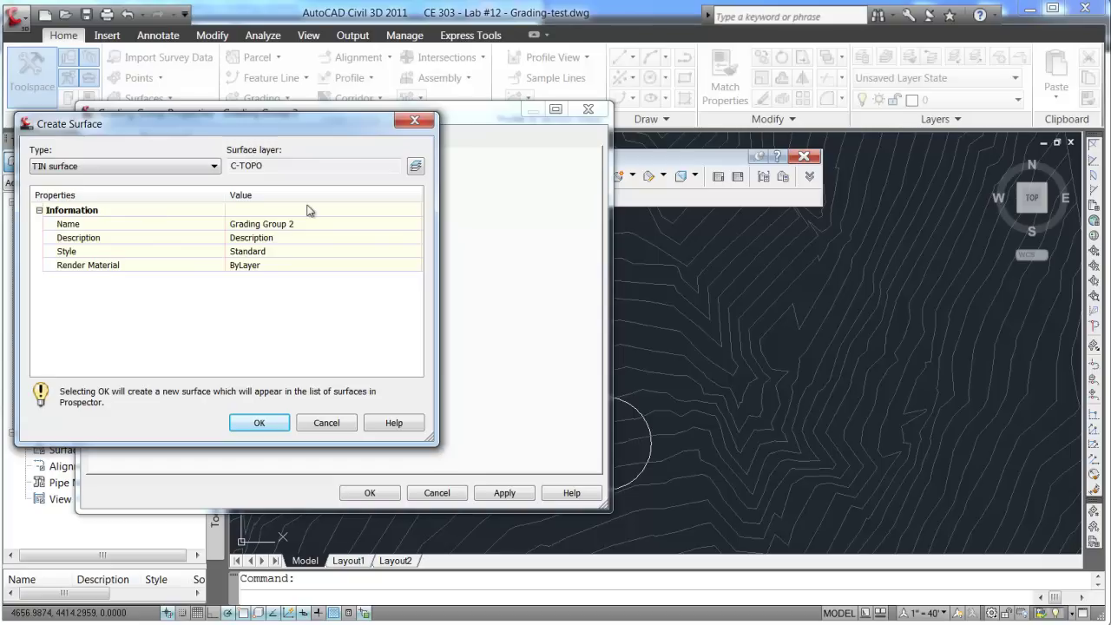
pyautogui.click(265, 420)
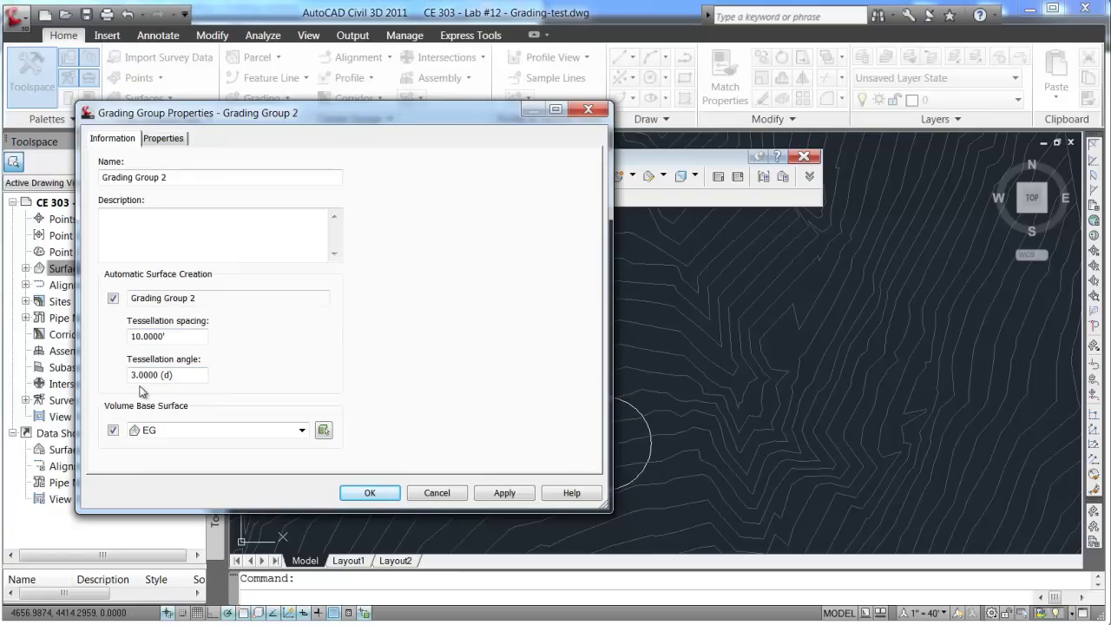
pyautogui.click(169, 141)
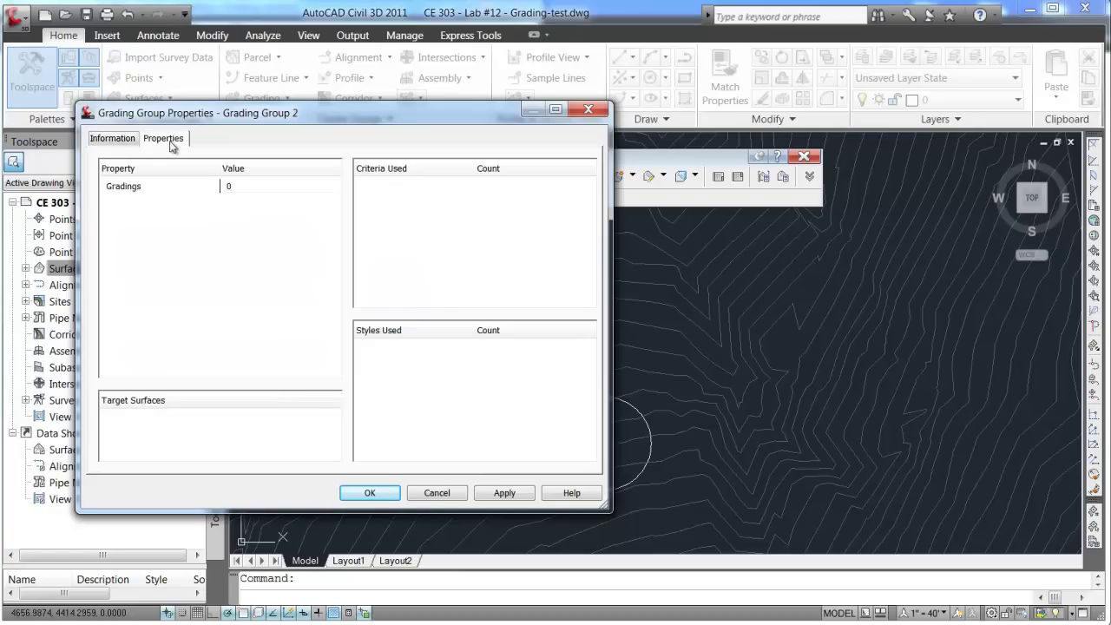
pyautogui.click(116, 139)
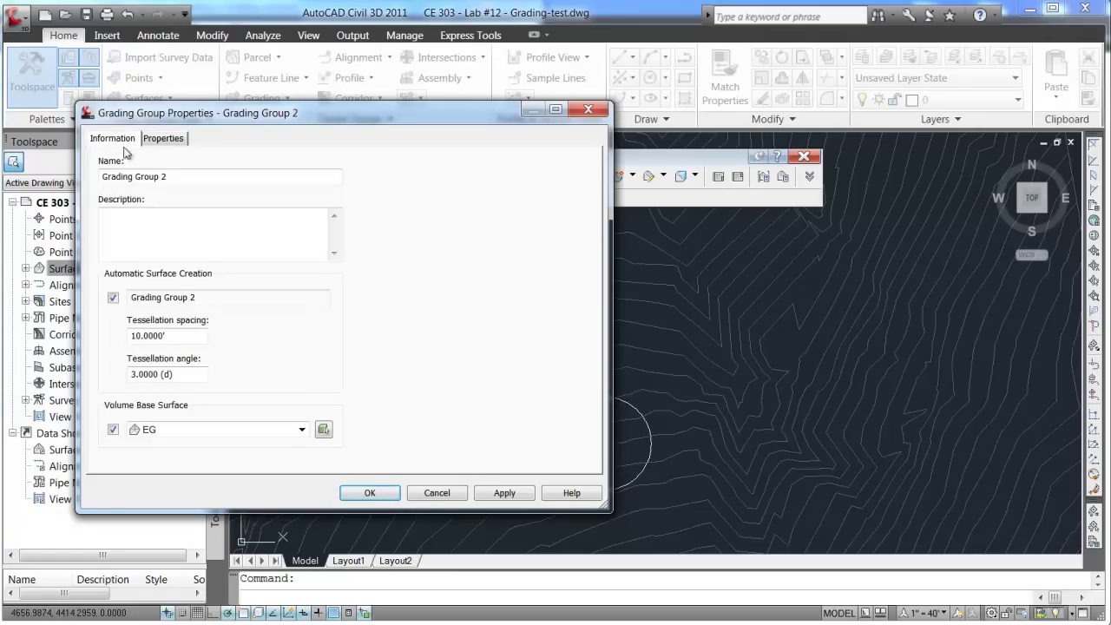
pyautogui.click(380, 493)
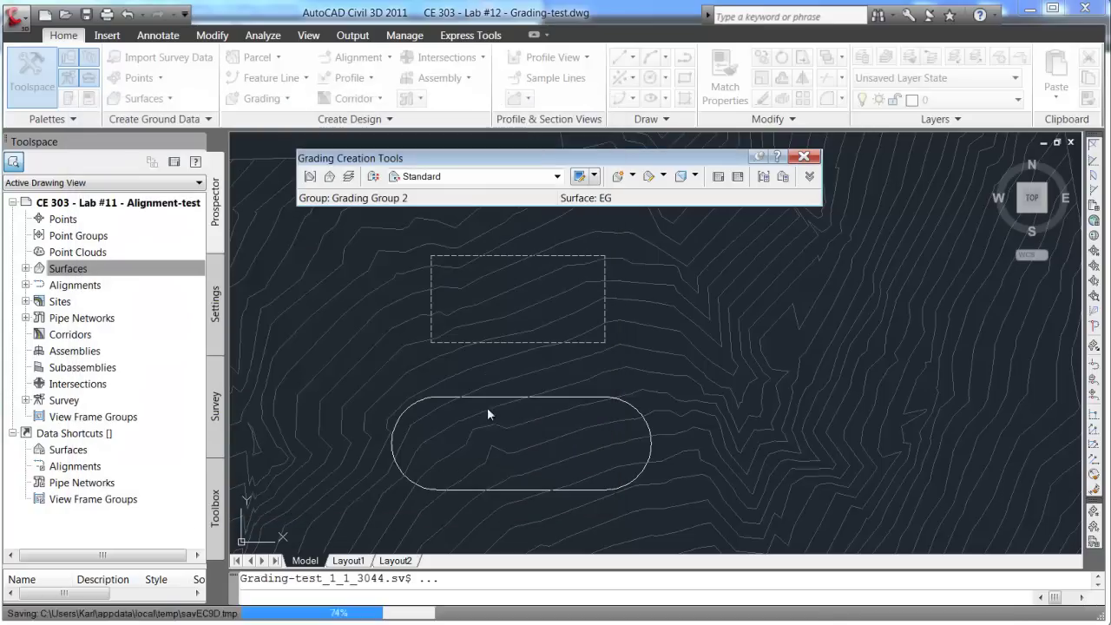
# Step: Expand the toolbar to check the Standard criteria: Surface target, 2.500:1 cut and fill slopes
pyautogui.click(783, 178)
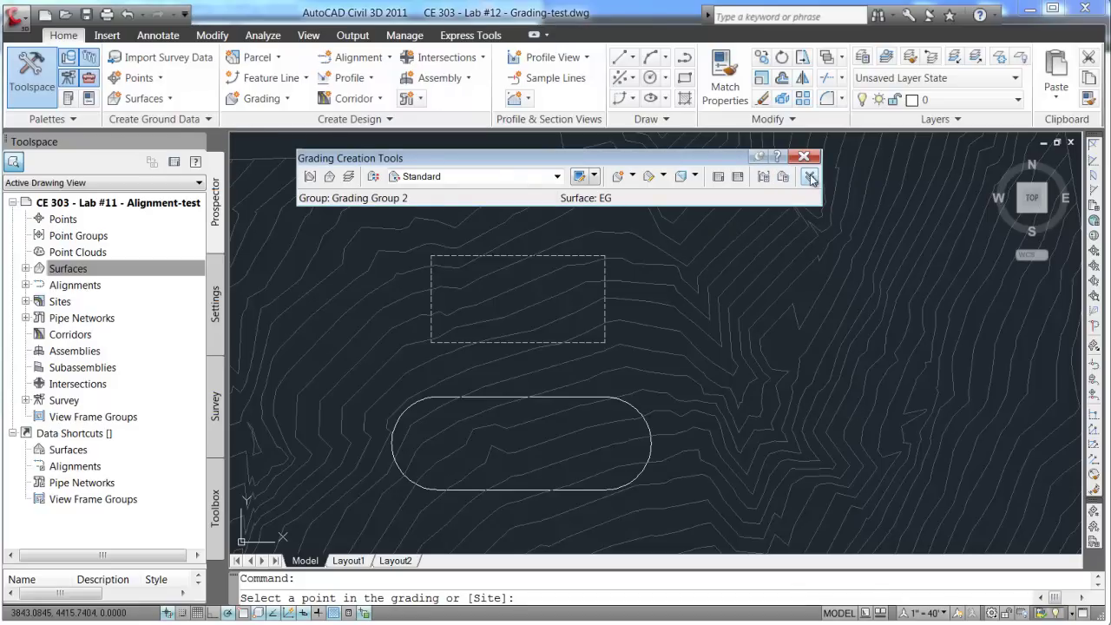
pyautogui.click(810, 177)
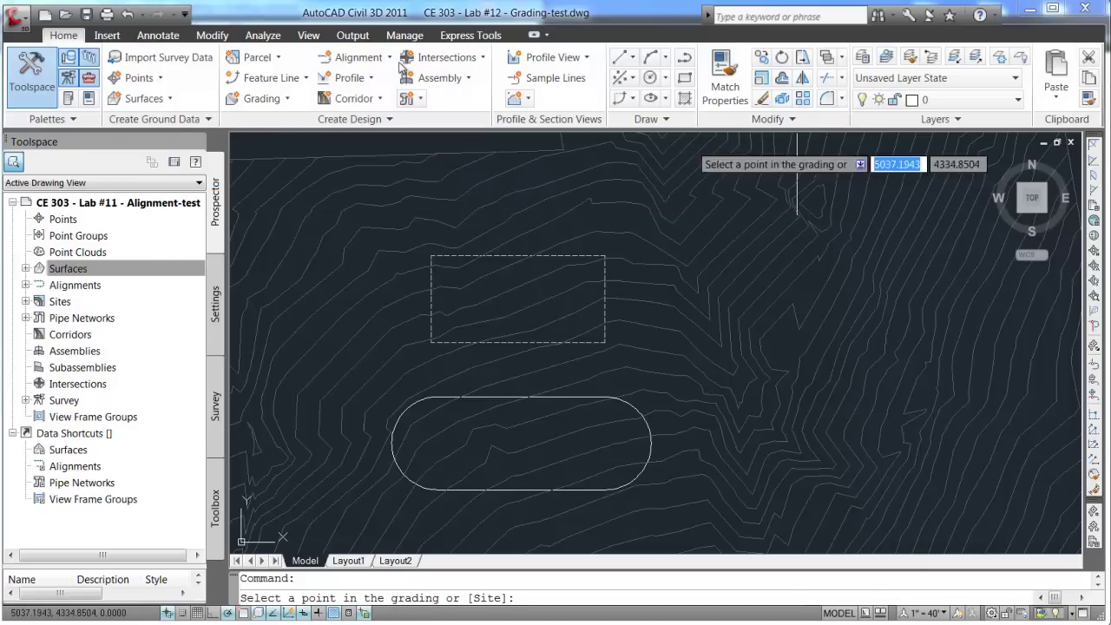
pyautogui.click(286, 102)
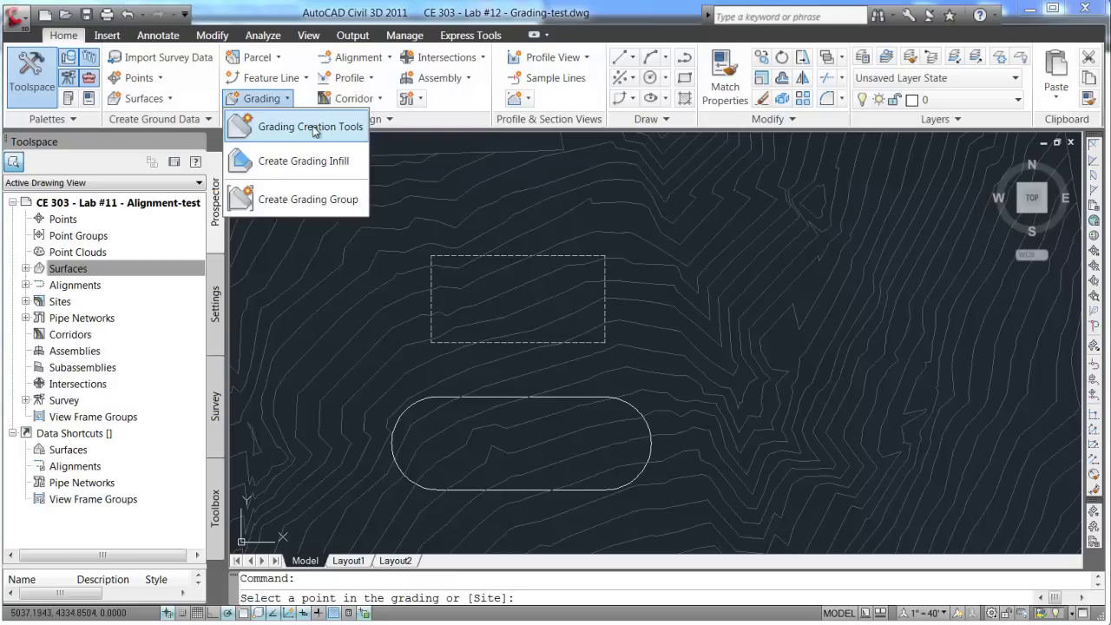
pyautogui.click(317, 126)
pyautogui.click(809, 177)
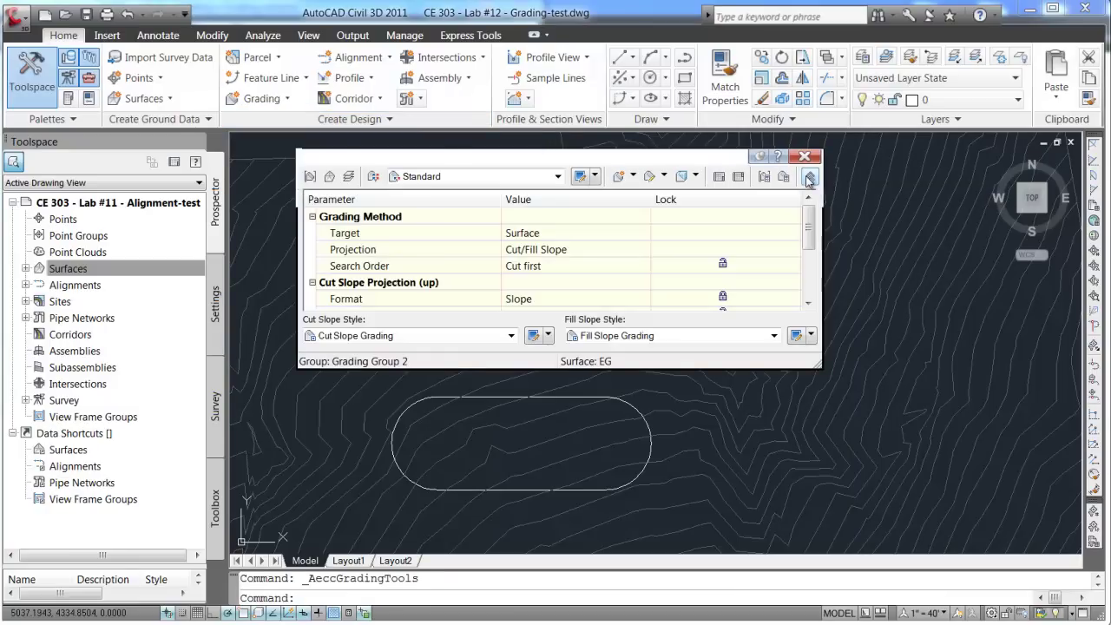
pyautogui.moveTo(819, 368); pyautogui.dragTo(873, 524)
pyautogui.click(862, 176)
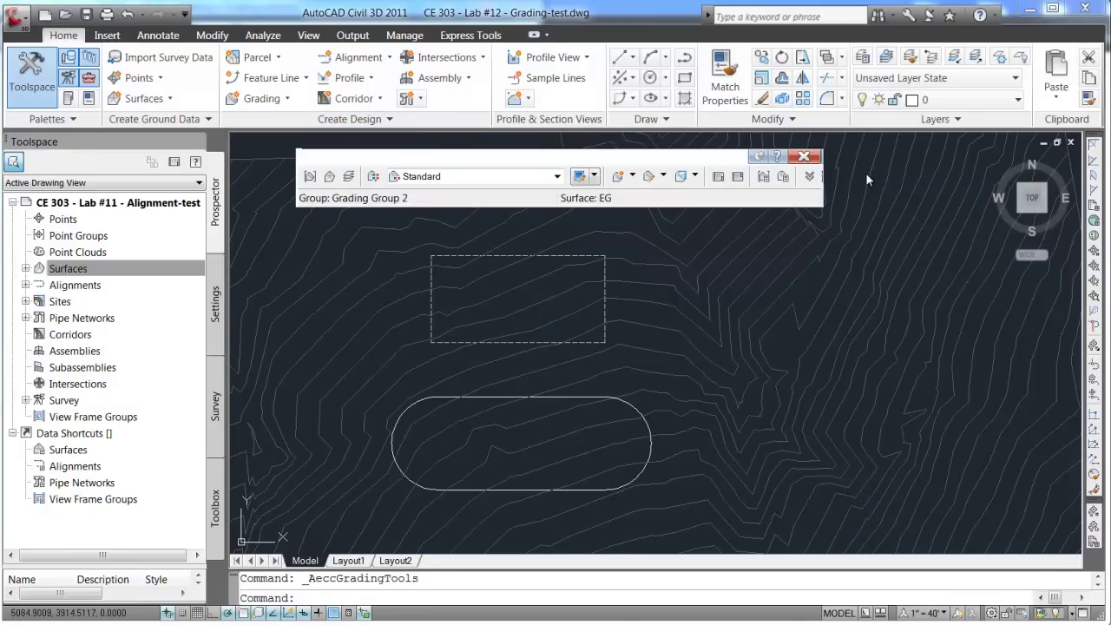
pyautogui.click(809, 177)
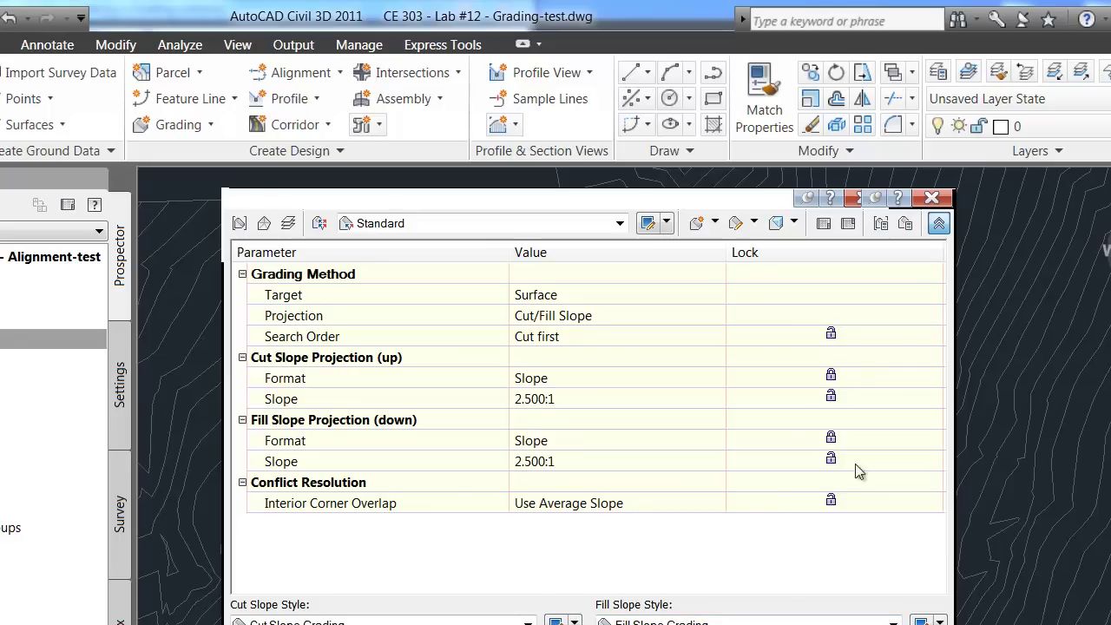
pyautogui.click(939, 224)
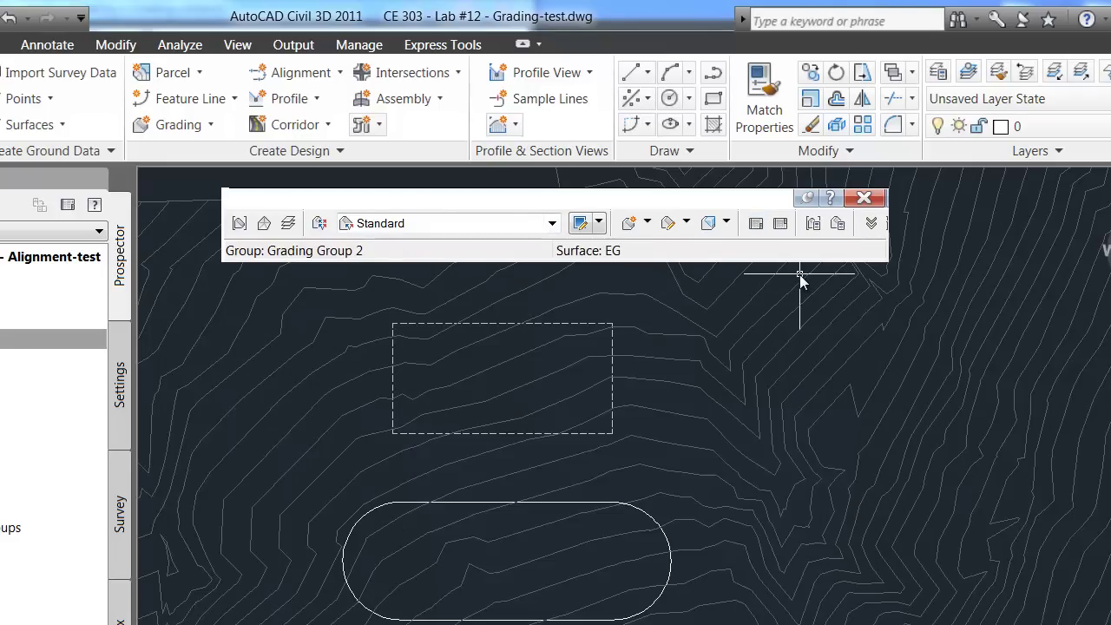
# Step: Start a grading on the rounded feature line, outward side, over its entire length
pyautogui.click(648, 224)
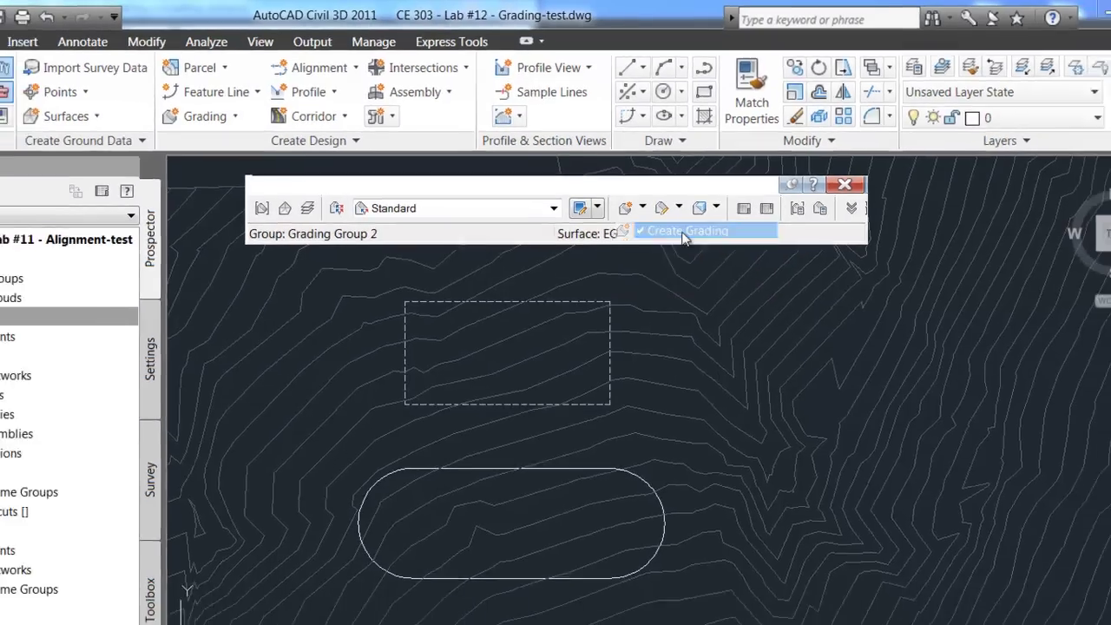
pyautogui.click(690, 248)
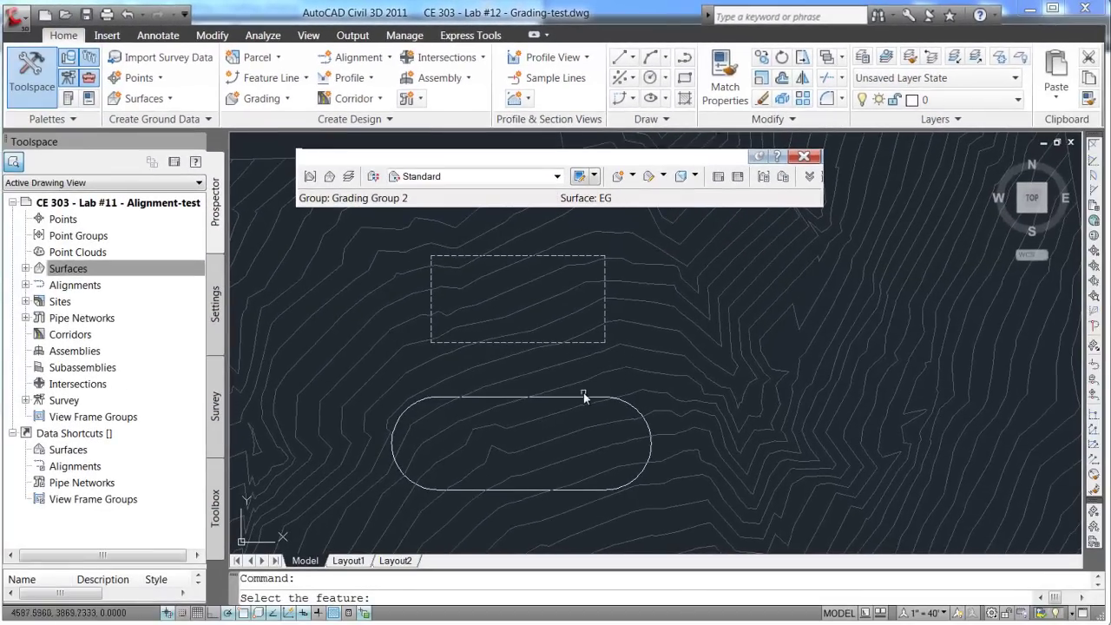
pyautogui.click(582, 398)
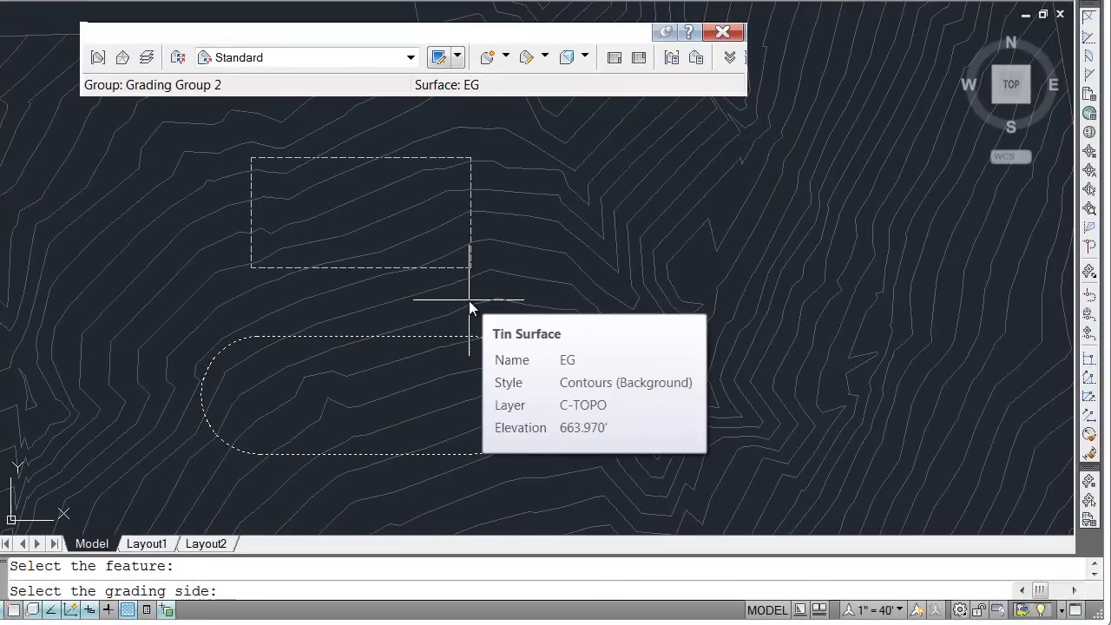
pyautogui.click(605, 373)
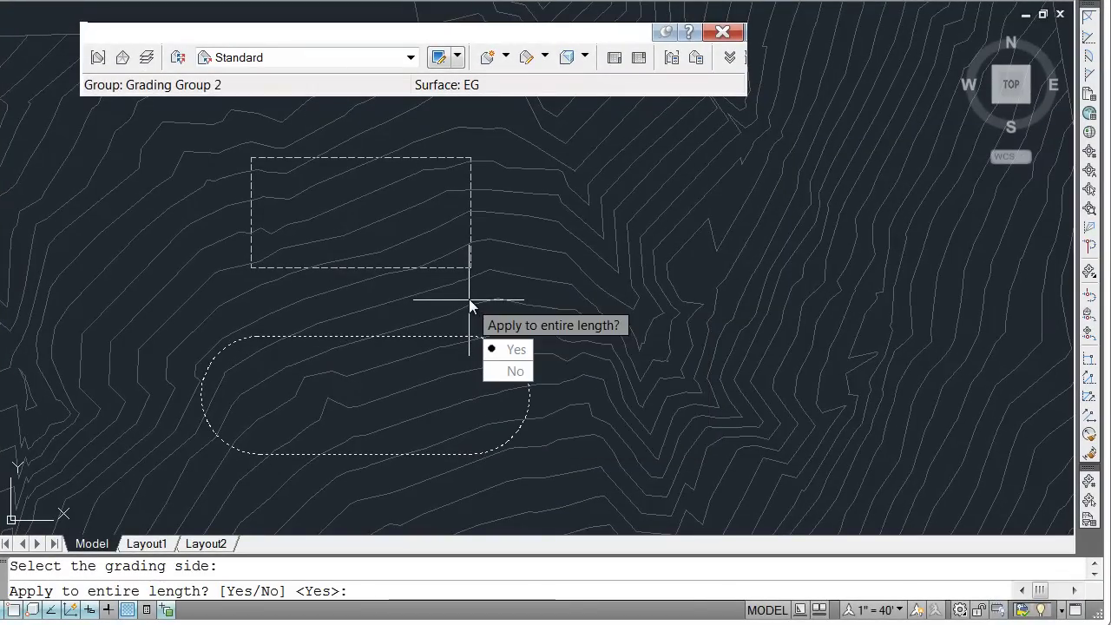
pyautogui.press('Return')
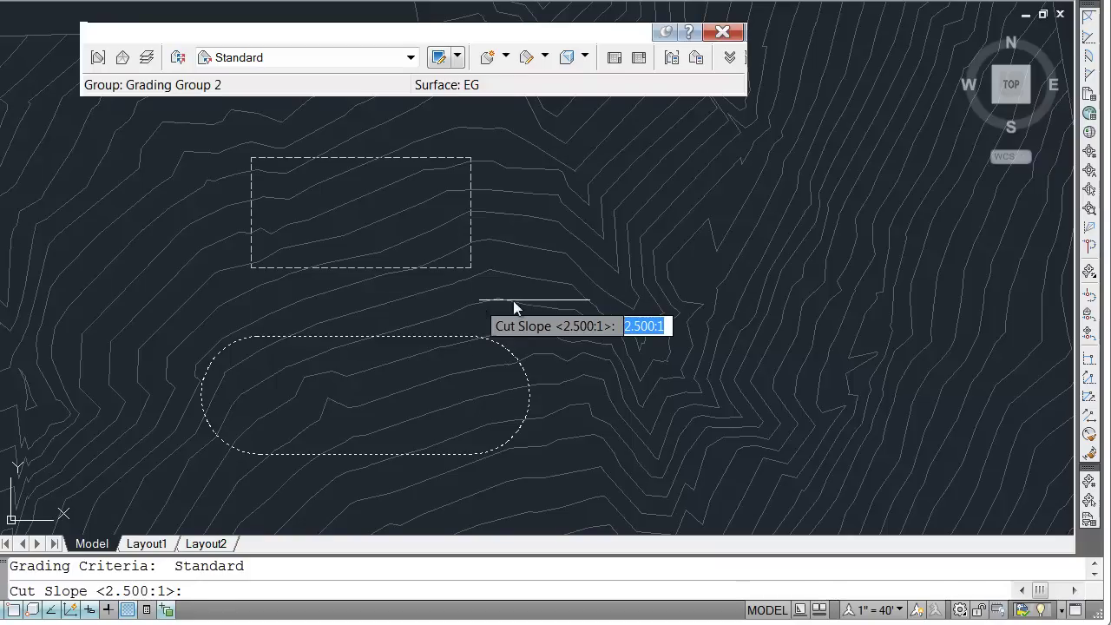
# Step: Enter 3 for both the cut slope and the fill slope
pyautogui.press('Home')
pyautogui.press('Right')
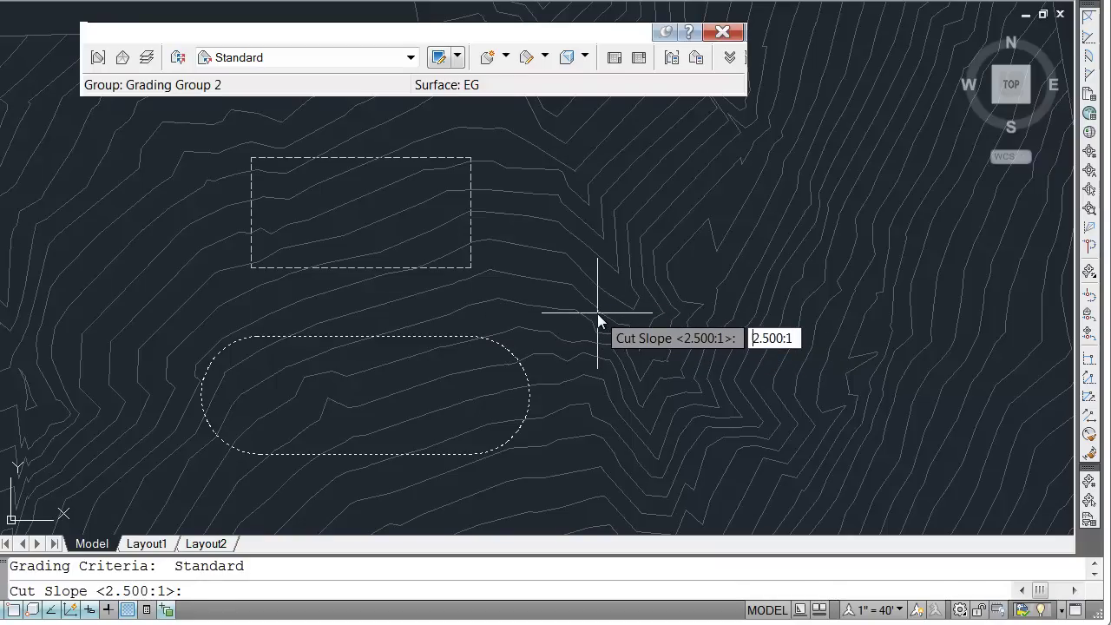
pyautogui.press('BackSpace')
pyautogui.press('BackSpace')
pyautogui.press('BackSpace')
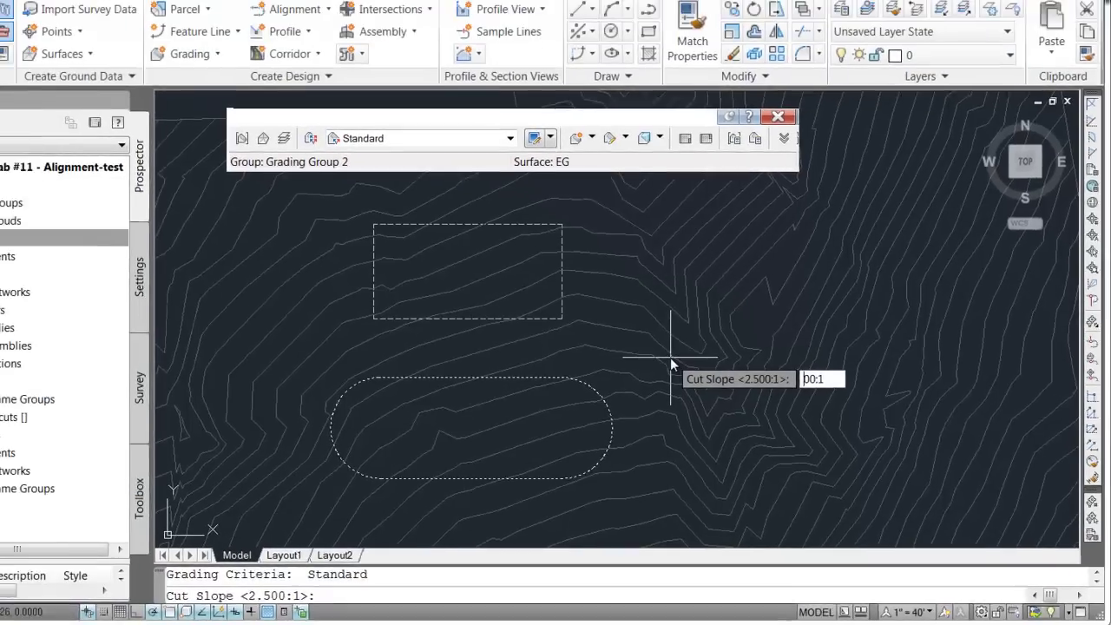
pyautogui.write('3.')
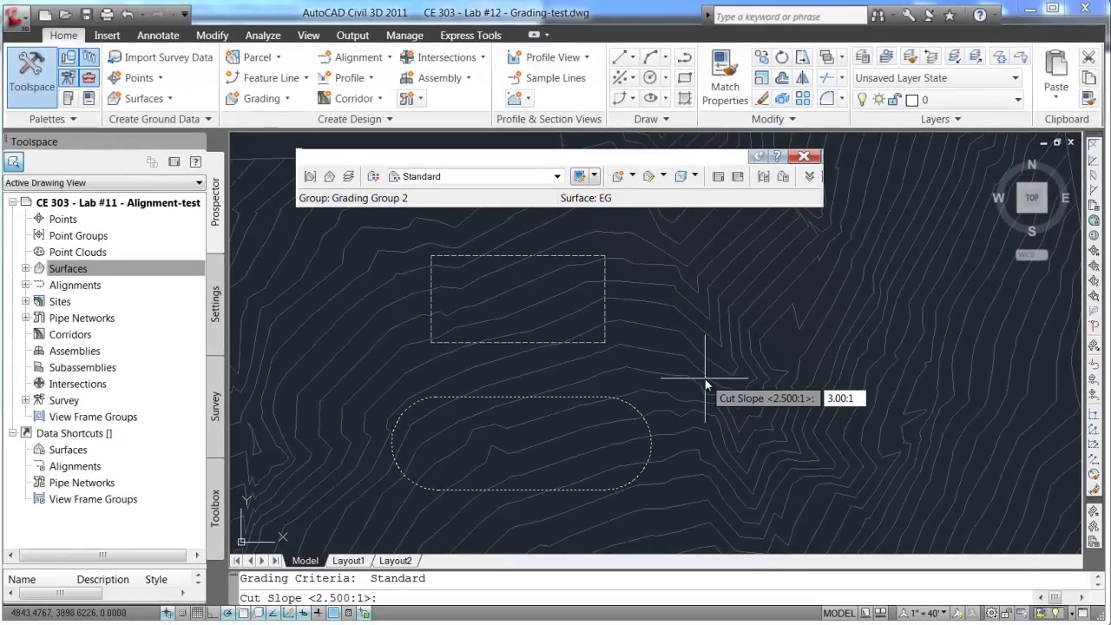
pyautogui.press('Return')
pyautogui.write('3.')
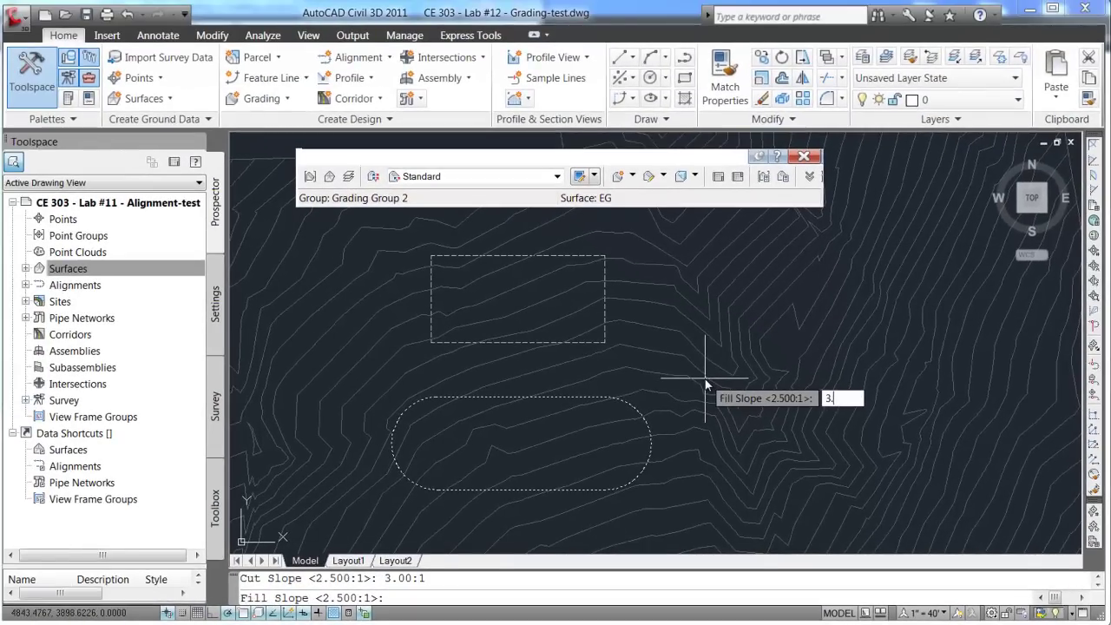
pyautogui.write('0')
pyautogui.press('Return')
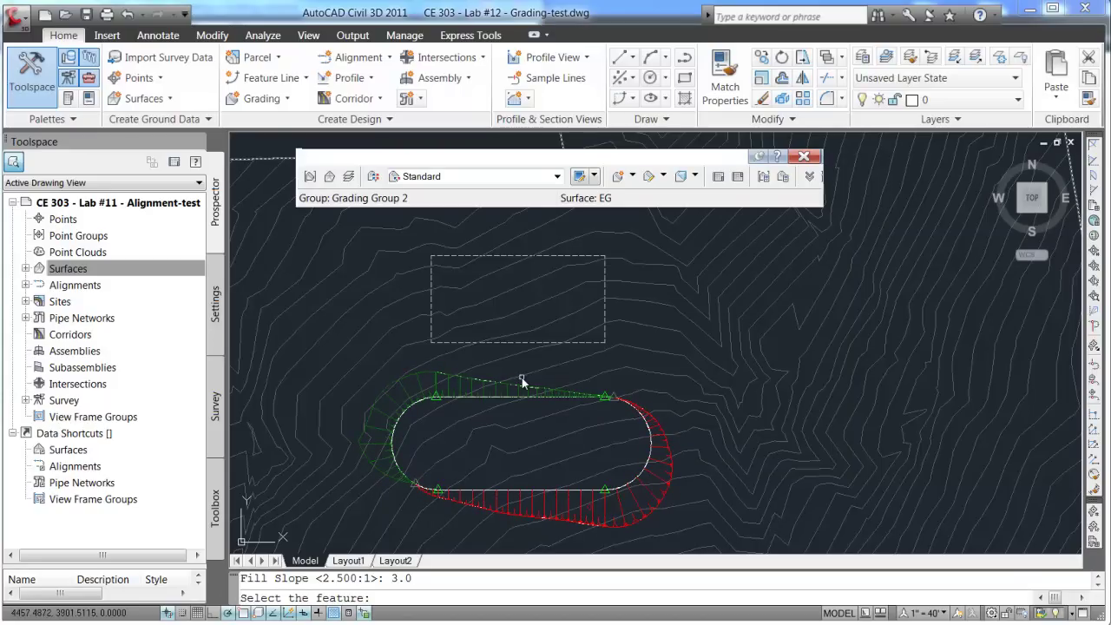
# Step: End the Create Grading command and check EG surface elevations around the finished grading
pyautogui.moveTo(521, 377)
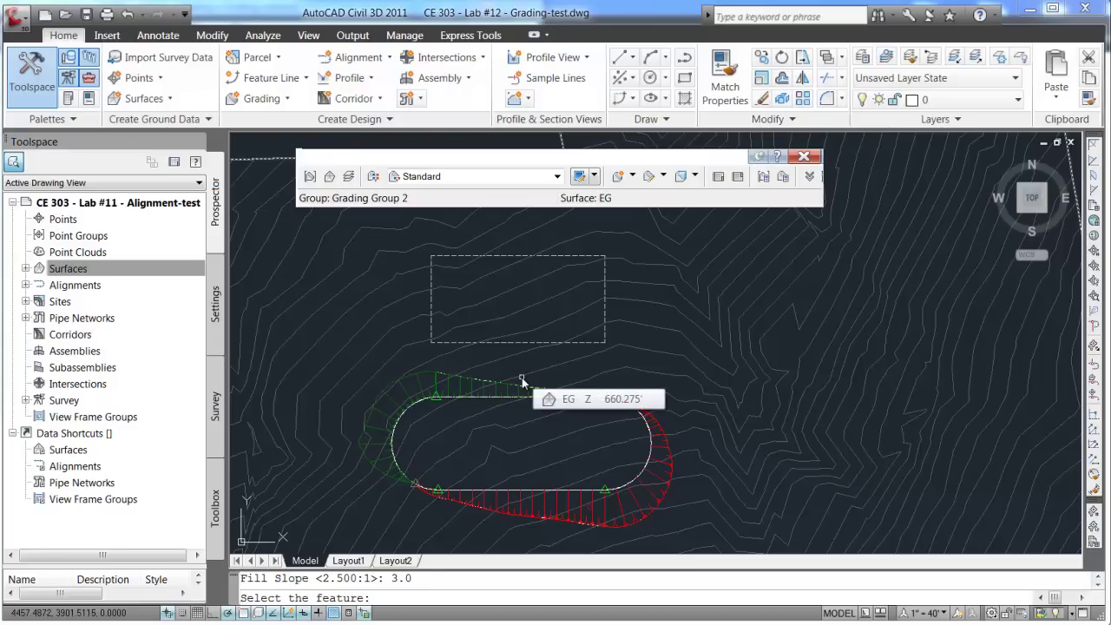
pyautogui.press('Escape')
pyautogui.moveTo(582, 364)
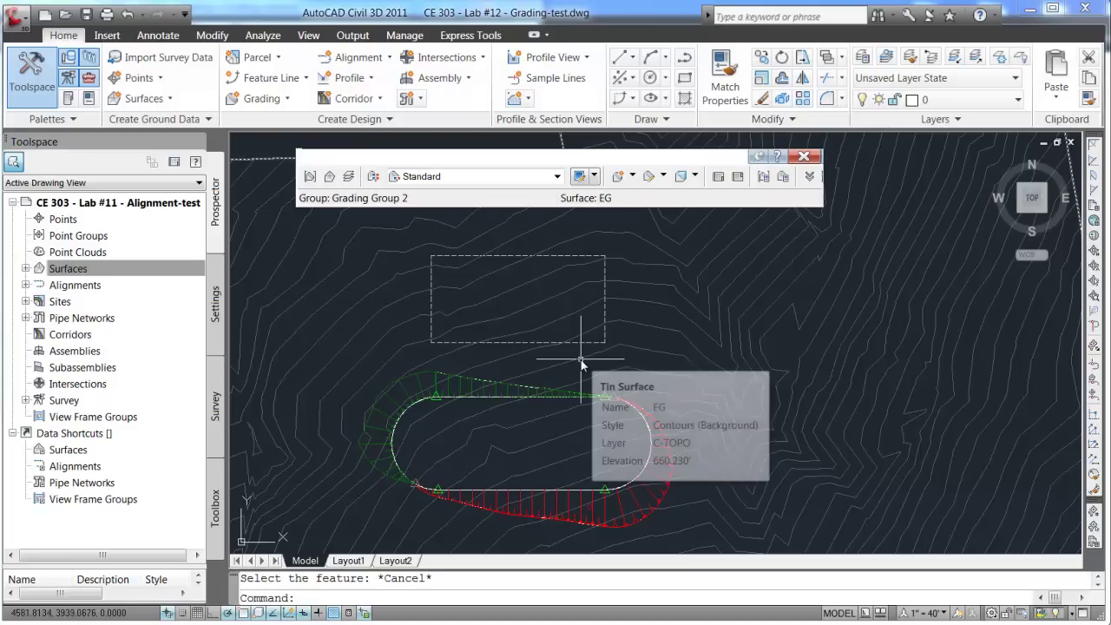